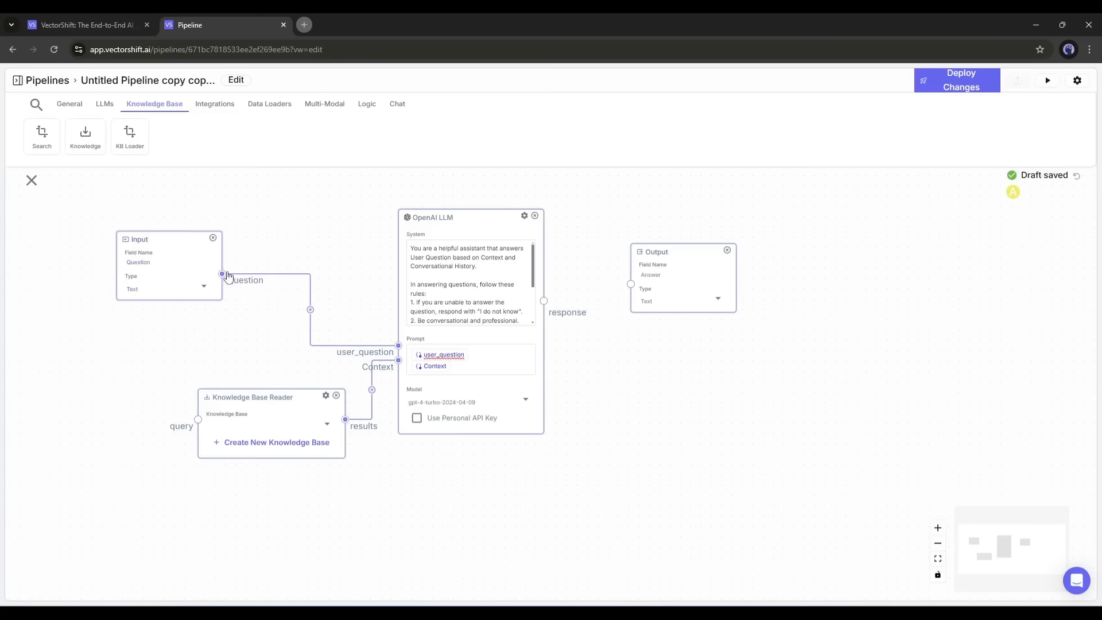
- Connect the Input's Question output to the Knowledge Base Reader's query and add a History variable to the OpenAI LLM prompt
drag(222, 274, 197, 419)
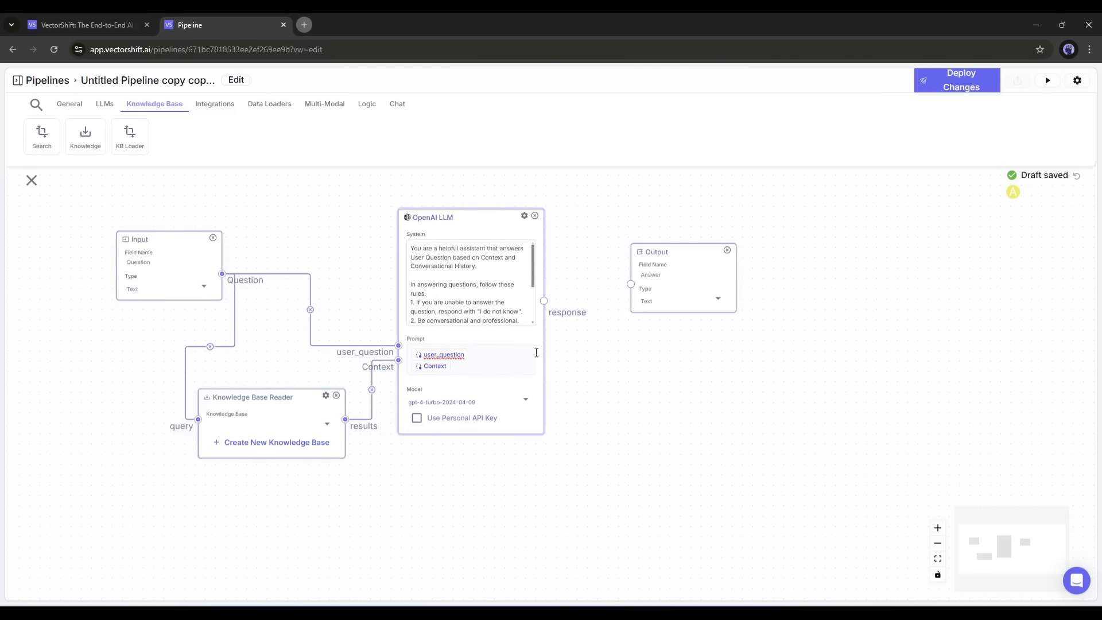
drag(307, 204, 325, 240)
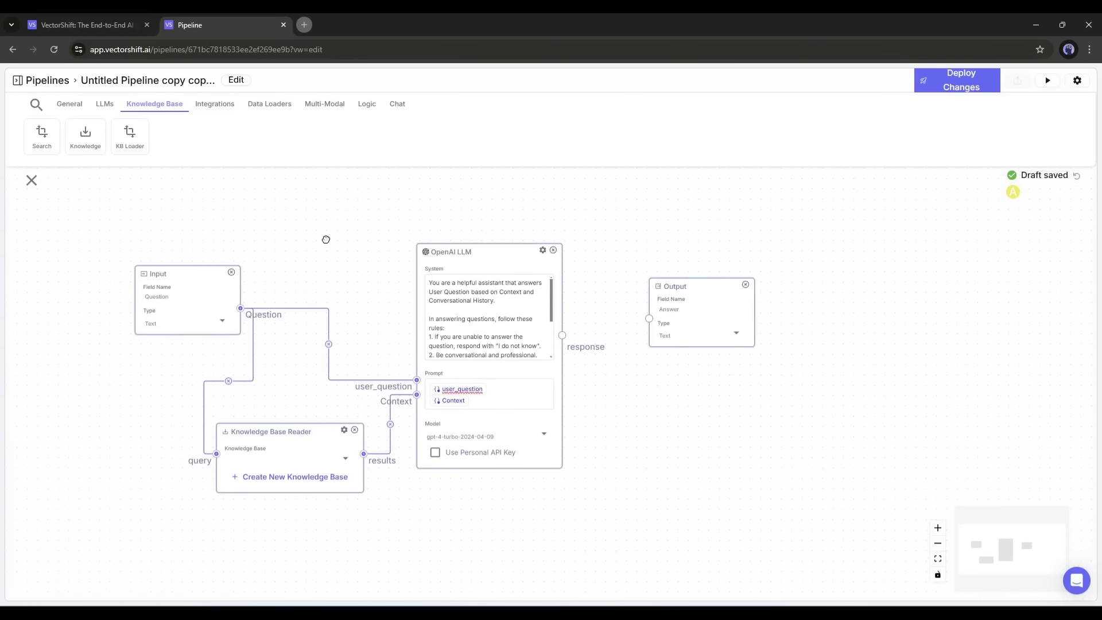
click(489, 400)
key(Return)
text({{)
double_click(457, 413)
text(History)
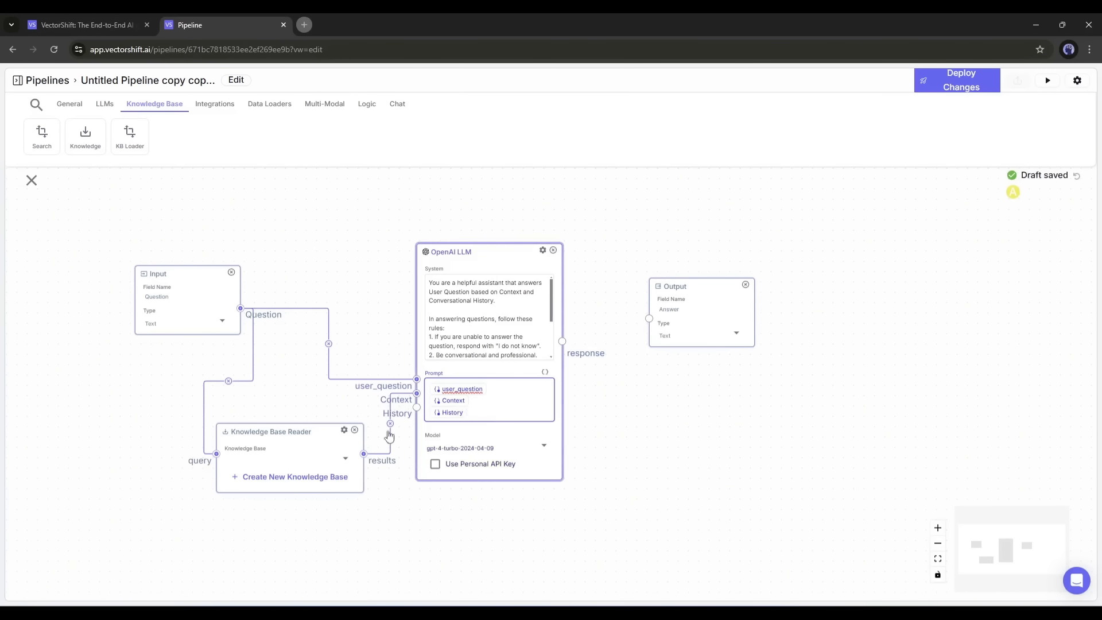
click(175, 187)
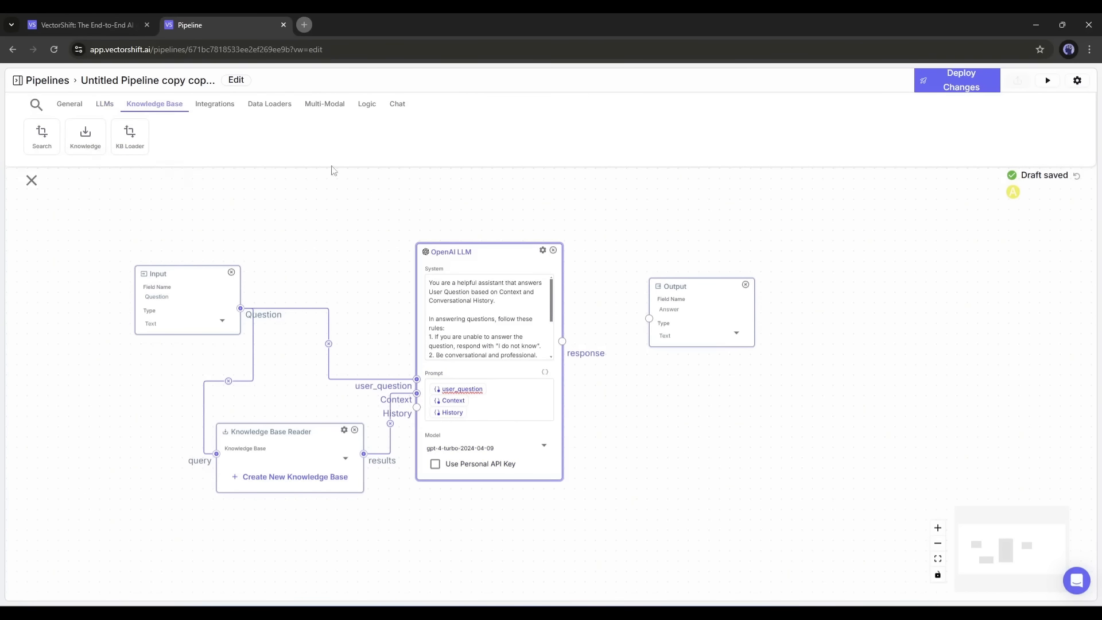
- Add a Chat Memory node below the Knowledge Base Reader and connect it to the OpenAI LLM's History input
click(398, 104)
drag(46, 137, 280, 536)
drag(346, 549, 417, 408)
drag(312, 428, 261, 434)
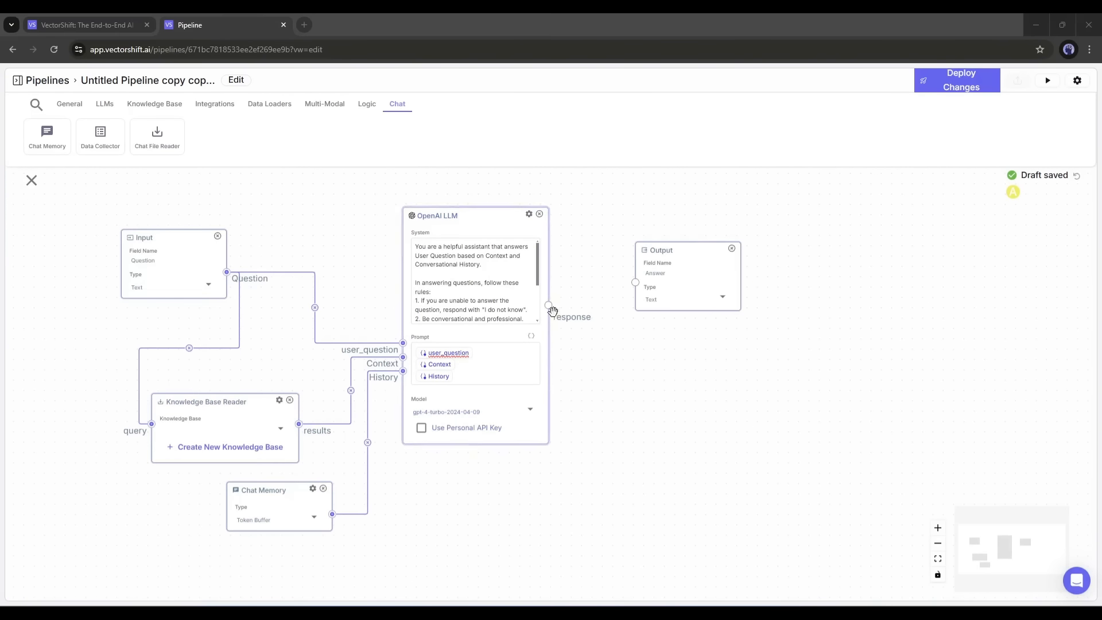
- Connect the OpenAI LLM's response to the Output node
drag(550, 307, 635, 282)
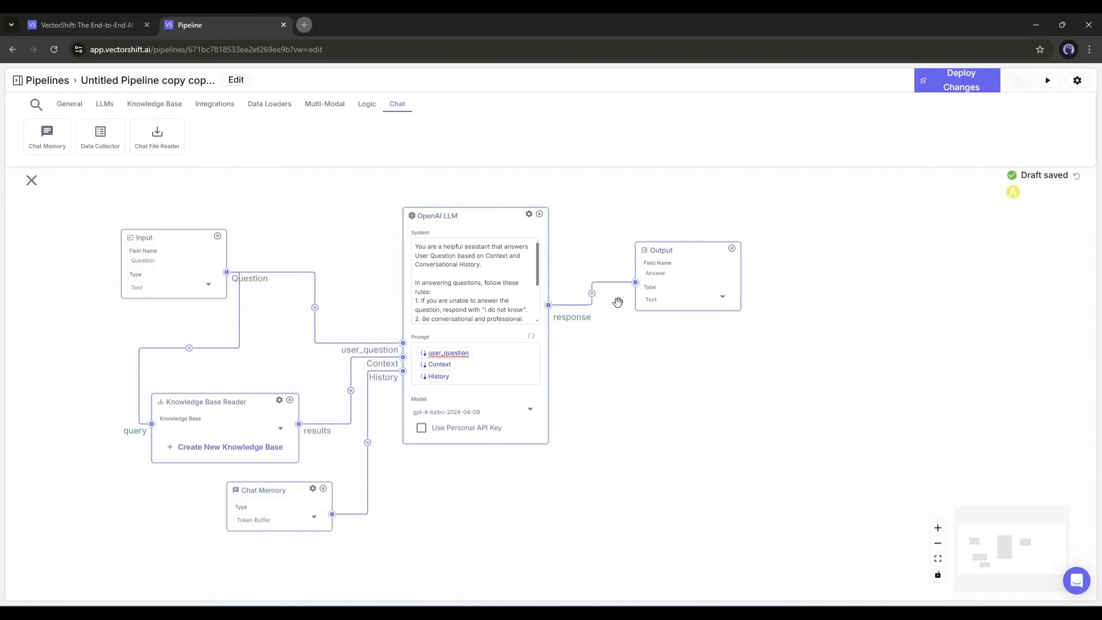
drag(621, 347, 677, 340)
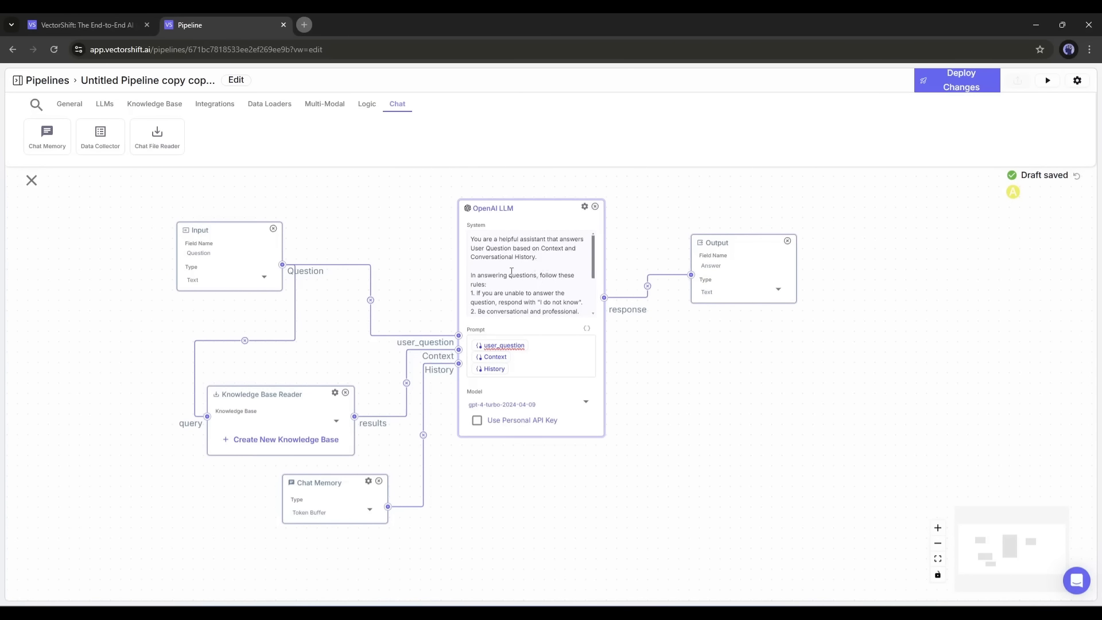
scroll(501, 281, down, 1)
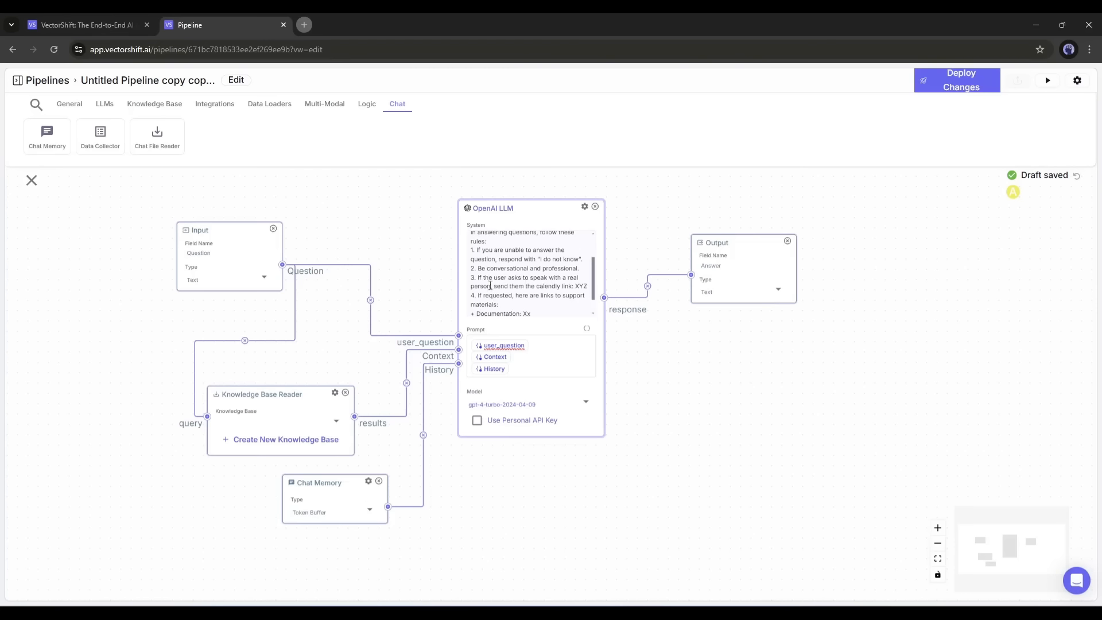
scroll(550, 286, down, 1)
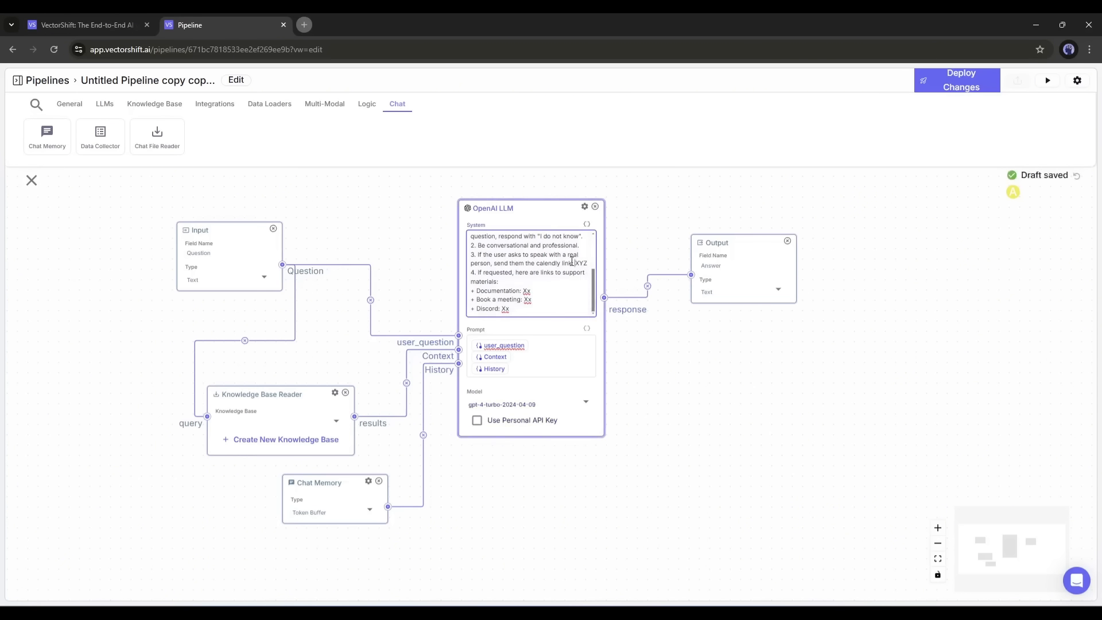
drag(575, 263, 588, 263)
scroll(588, 263, up, 1)
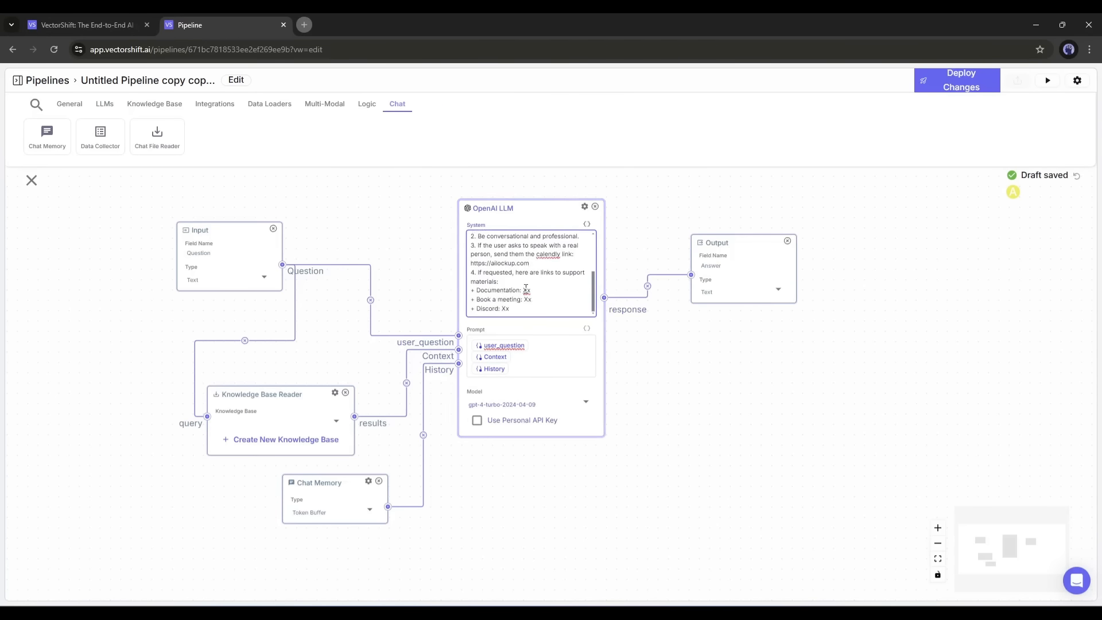
drag(271, 398, 261, 396)
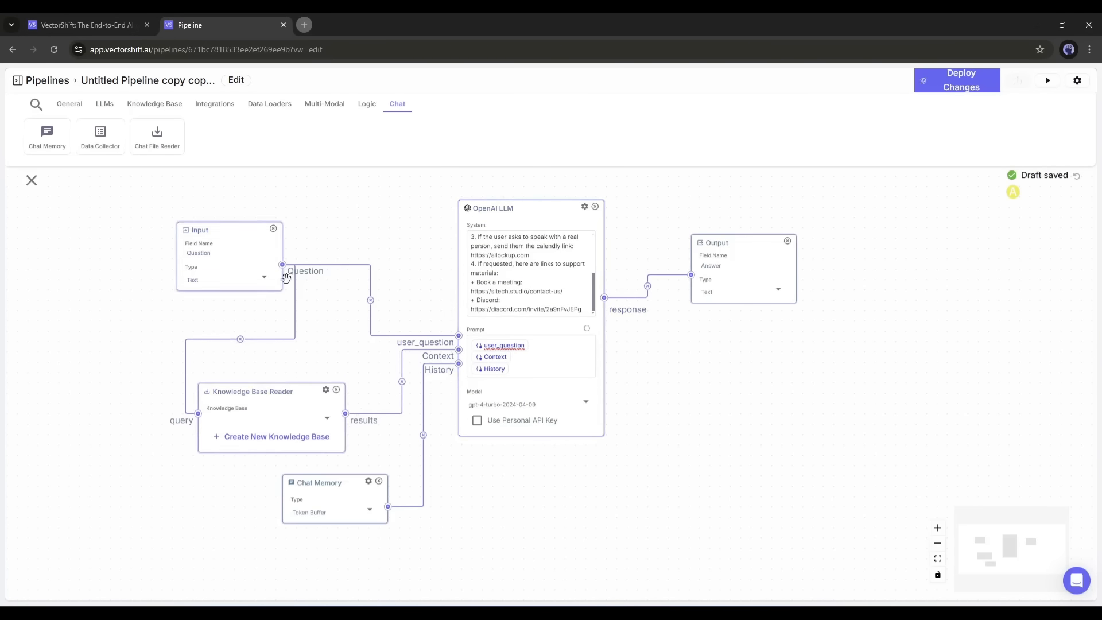
- Deploy the pipeline changes and run the pipeline with the question "Who are you?"
click(1047, 80)
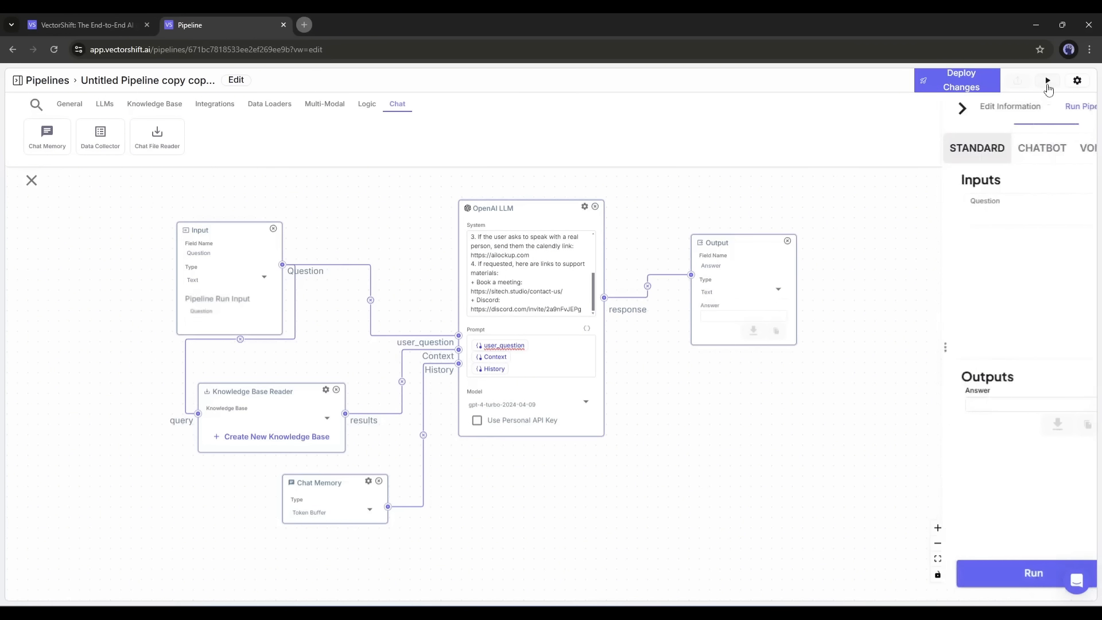
click(959, 80)
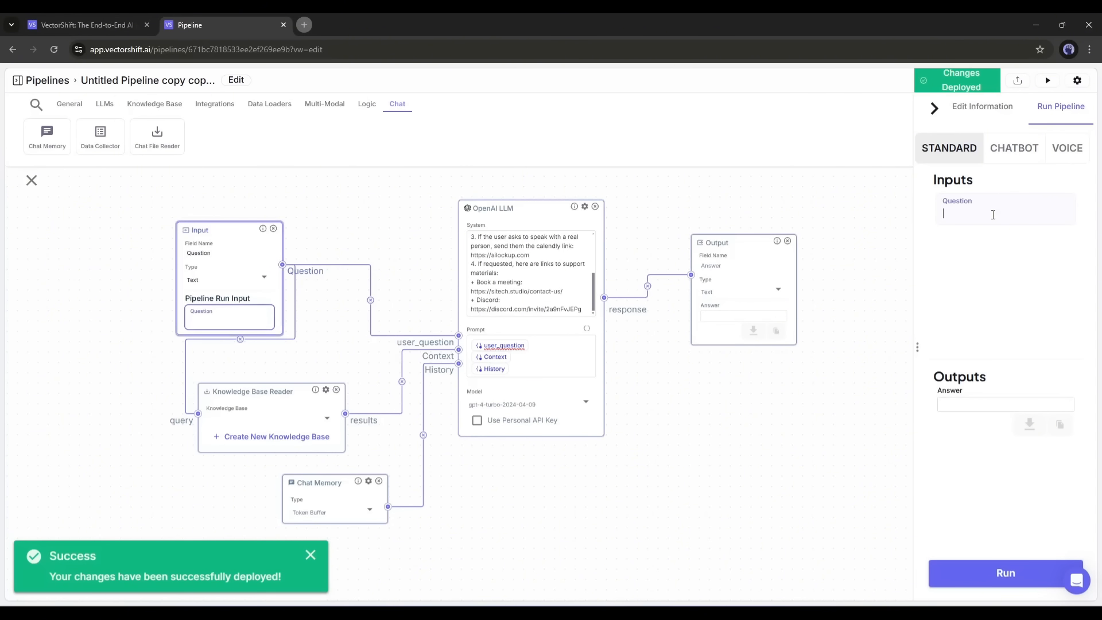
text(WHo are)
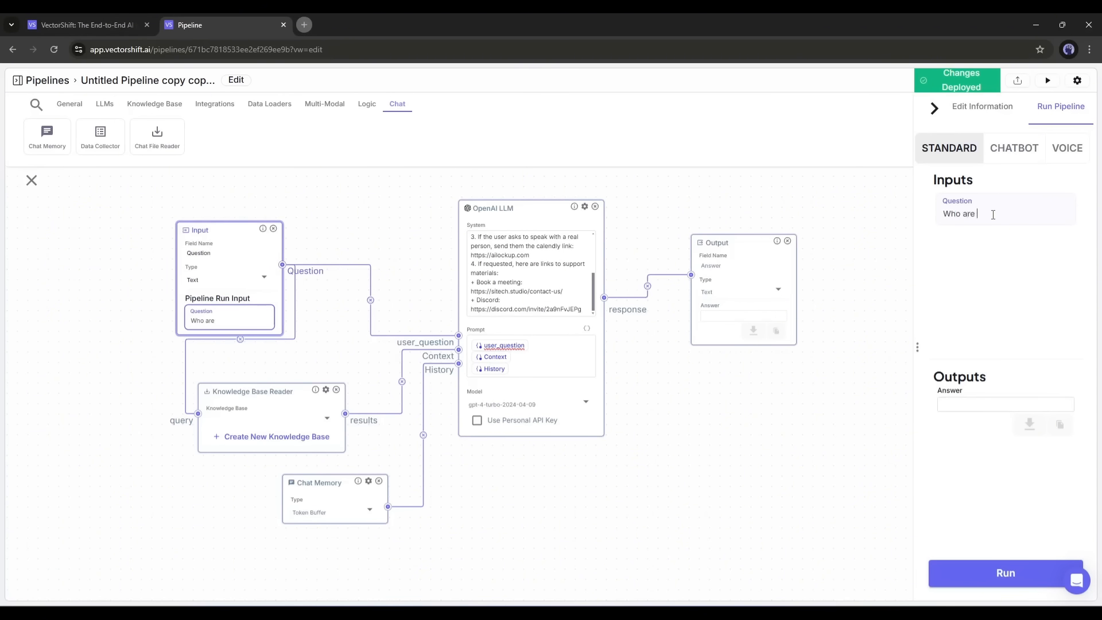
text( you?)
click(1005, 571)
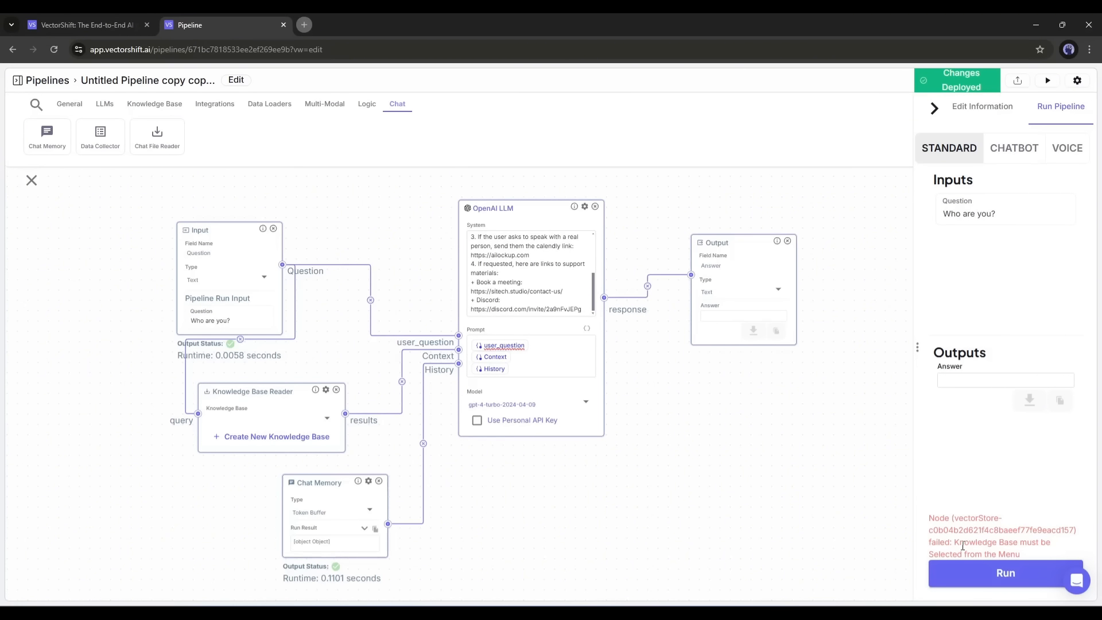
drag(955, 542, 1036, 555)
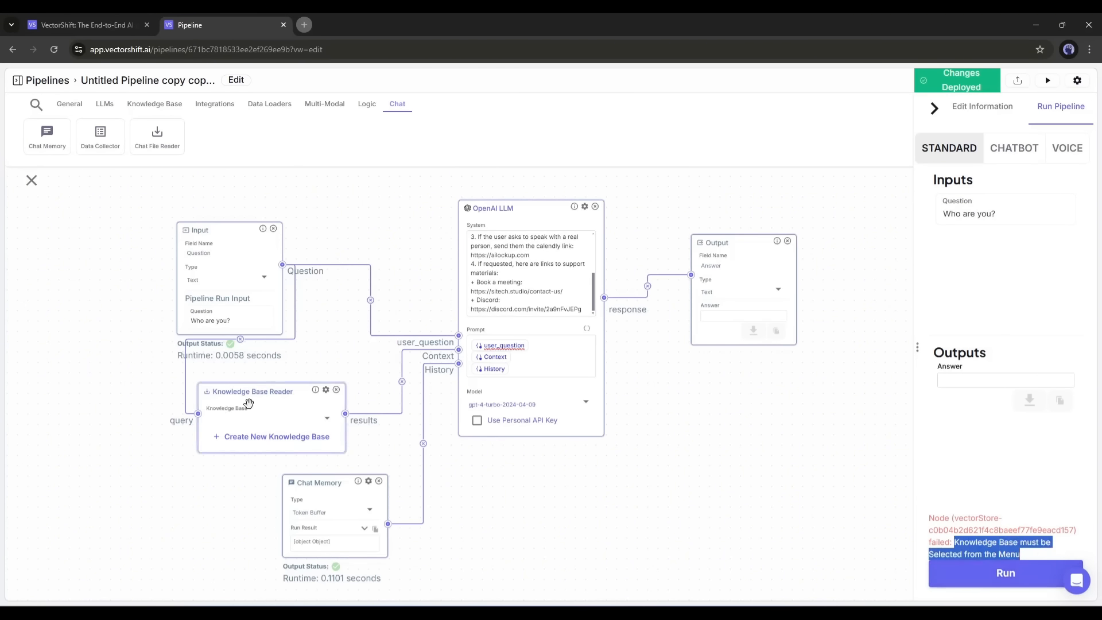
drag(244, 397, 231, 398)
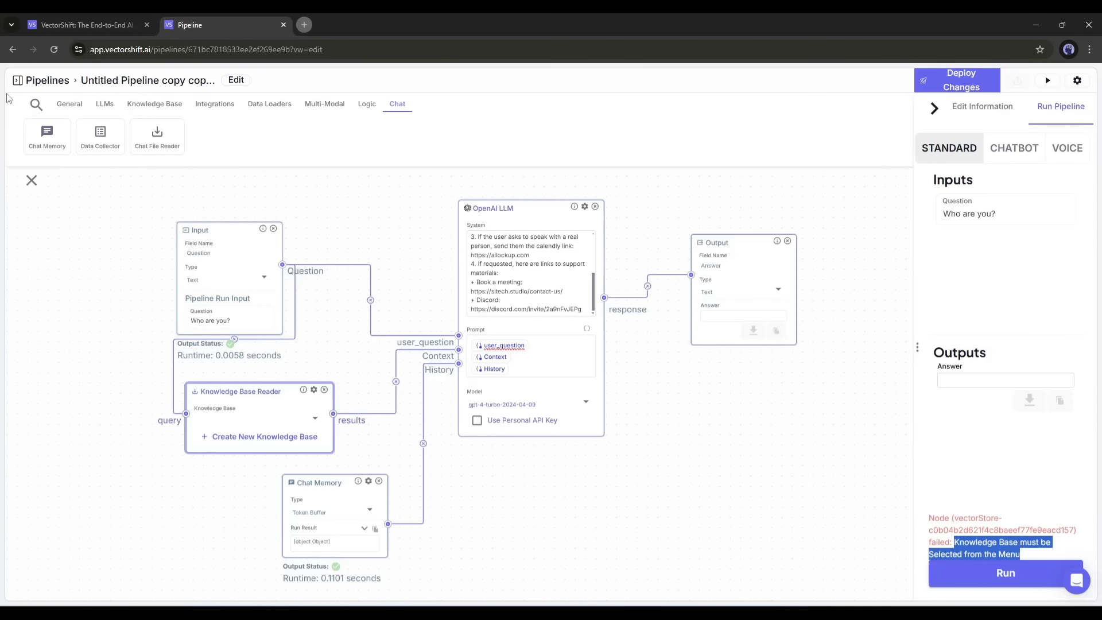
click(112, 84)
click(279, 96)
key(ctrl+a)
key(BackSpace)
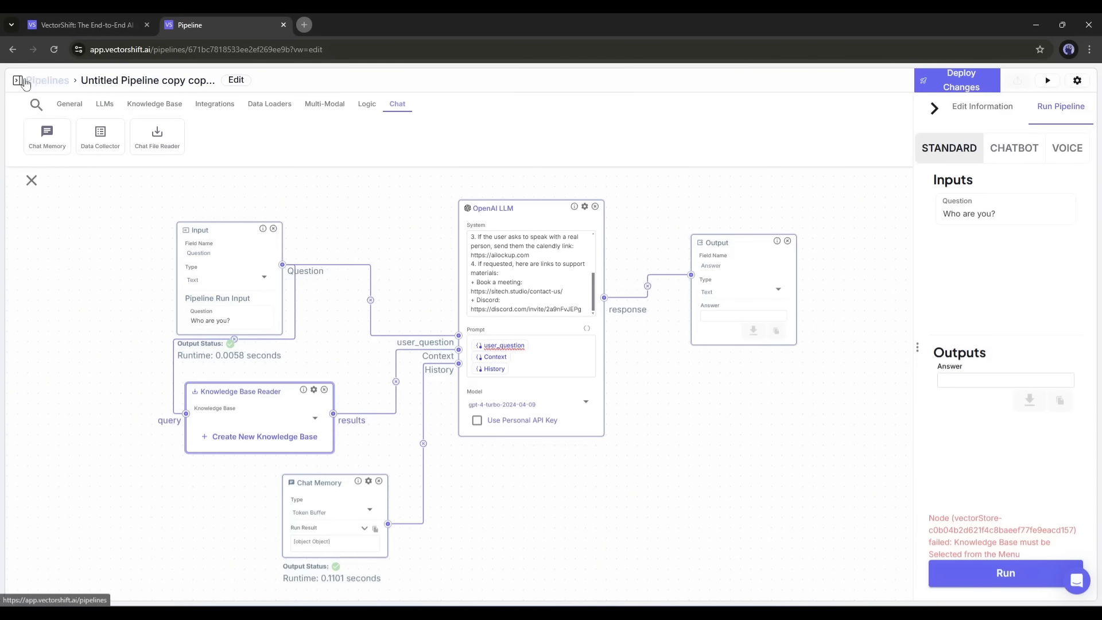
- Start a new knowledge base in the Knowledge section with chunk size 1007 and the Llama Parse processing model
click(17, 80)
click(74, 149)
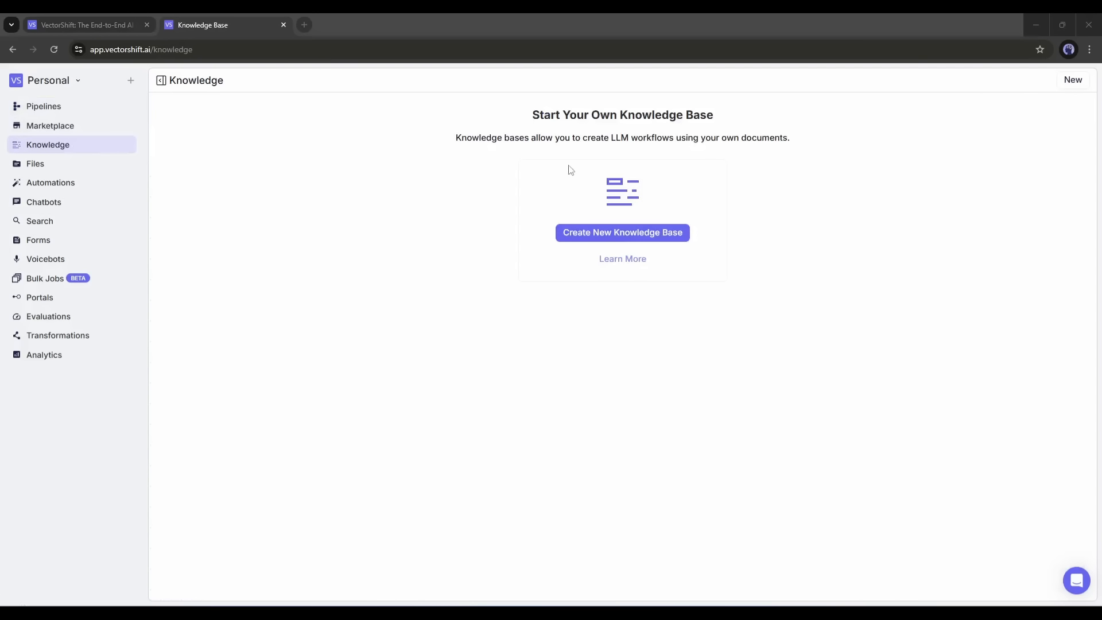
click(610, 237)
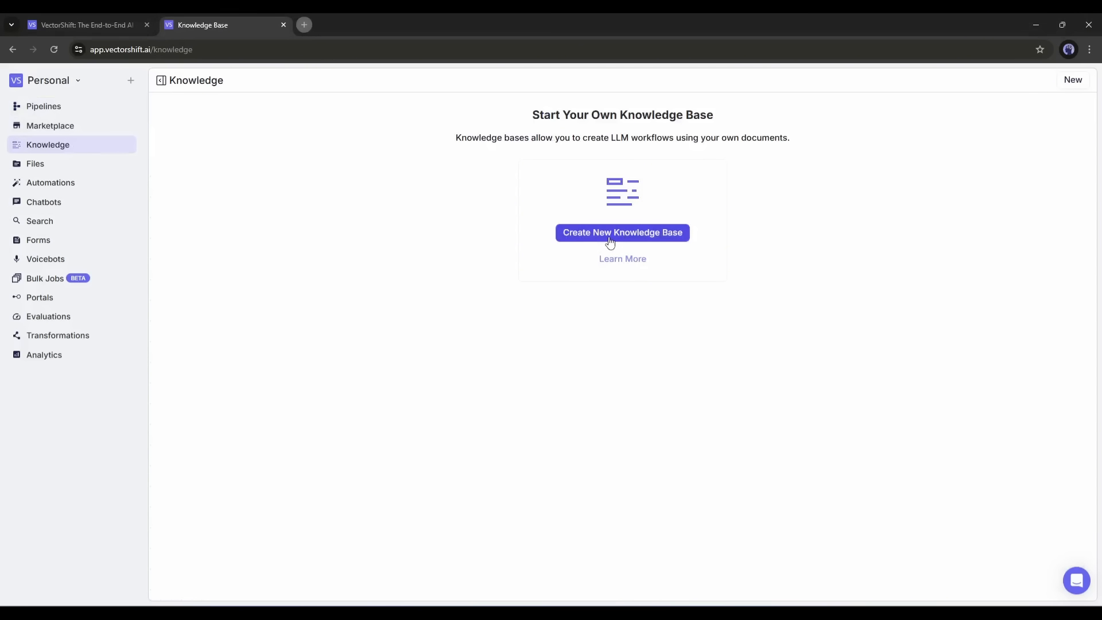
text(AL)
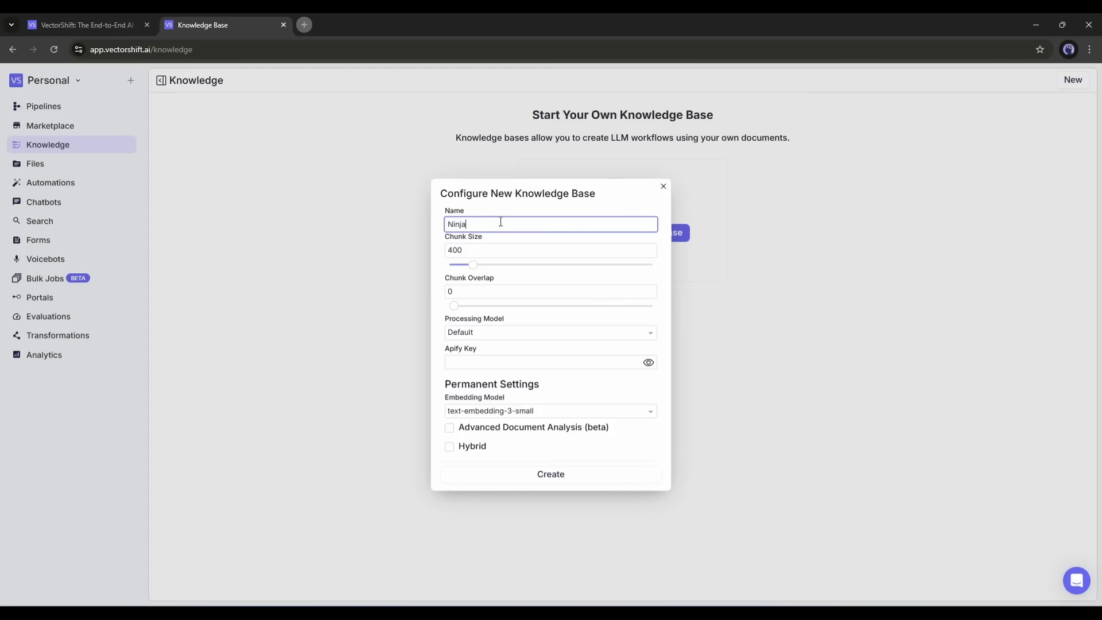
text(Shop)
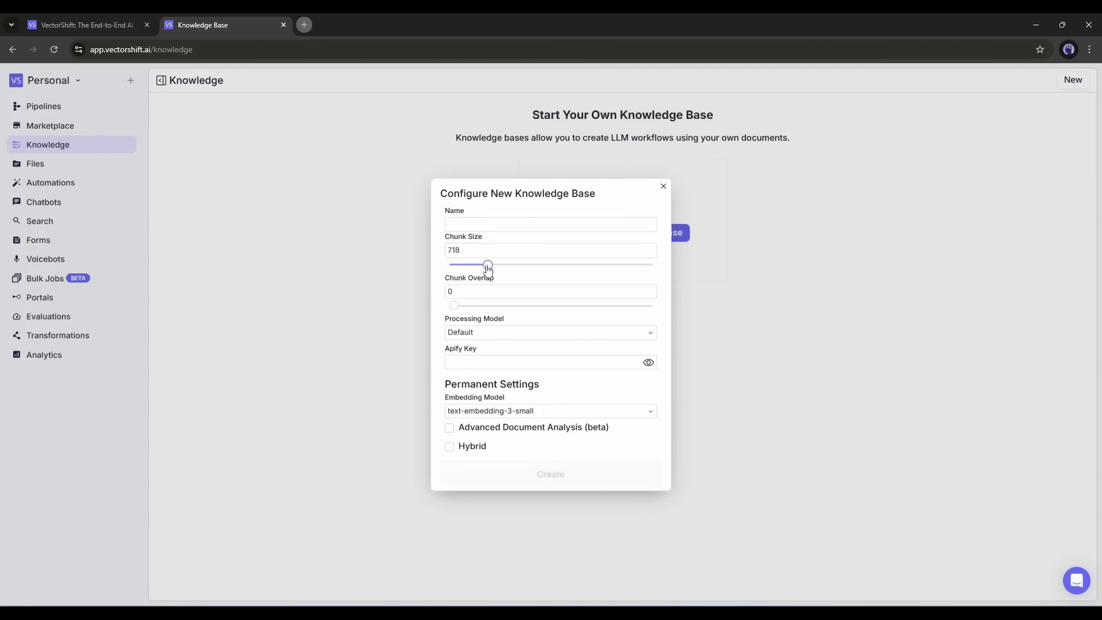
drag(485, 263, 501, 265)
click(501, 332)
click(501, 363)
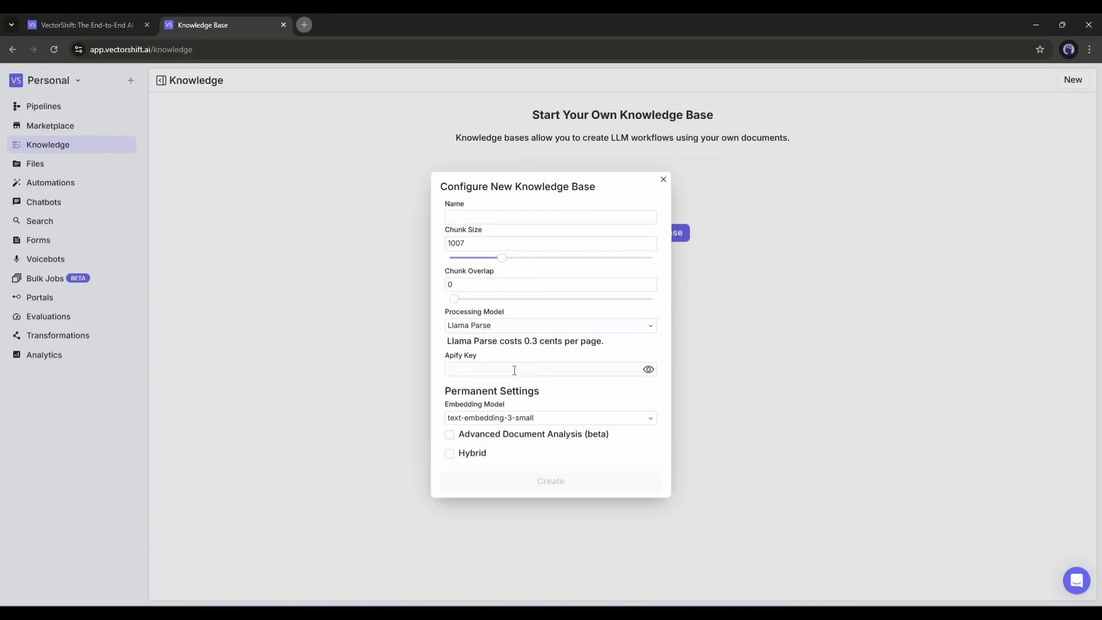
- Enable Advanced Document Analysis and Hybrid, and create the knowledge base under the name "AL Shop"
click(515, 418)
click(452, 434)
click(449, 434)
click(378, 459)
click(437, 210)
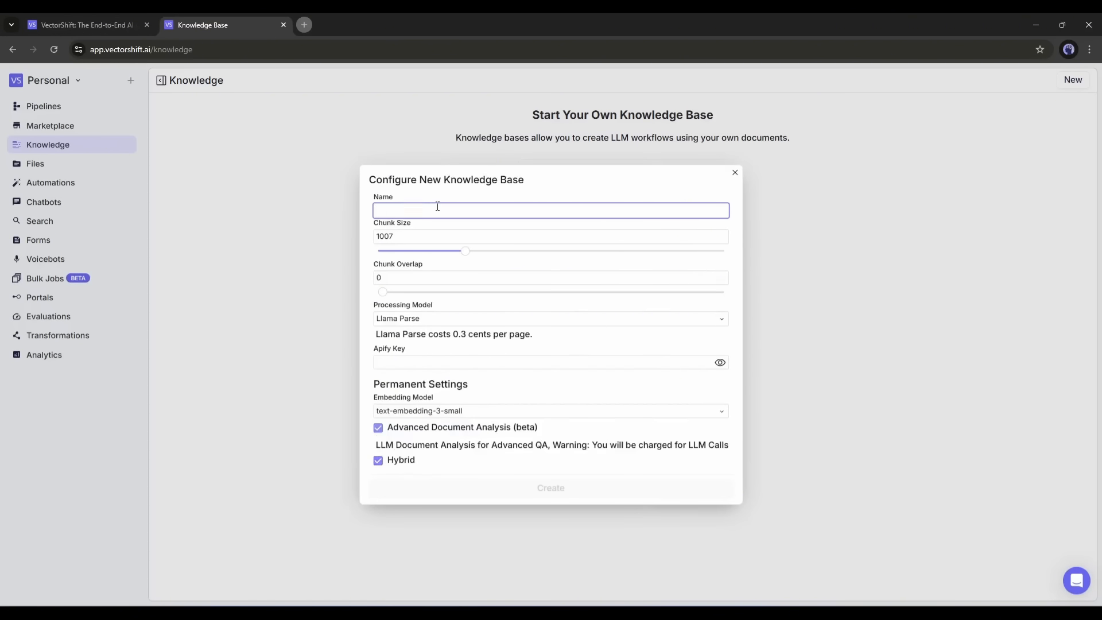
text(AL Shop)
click(605, 487)
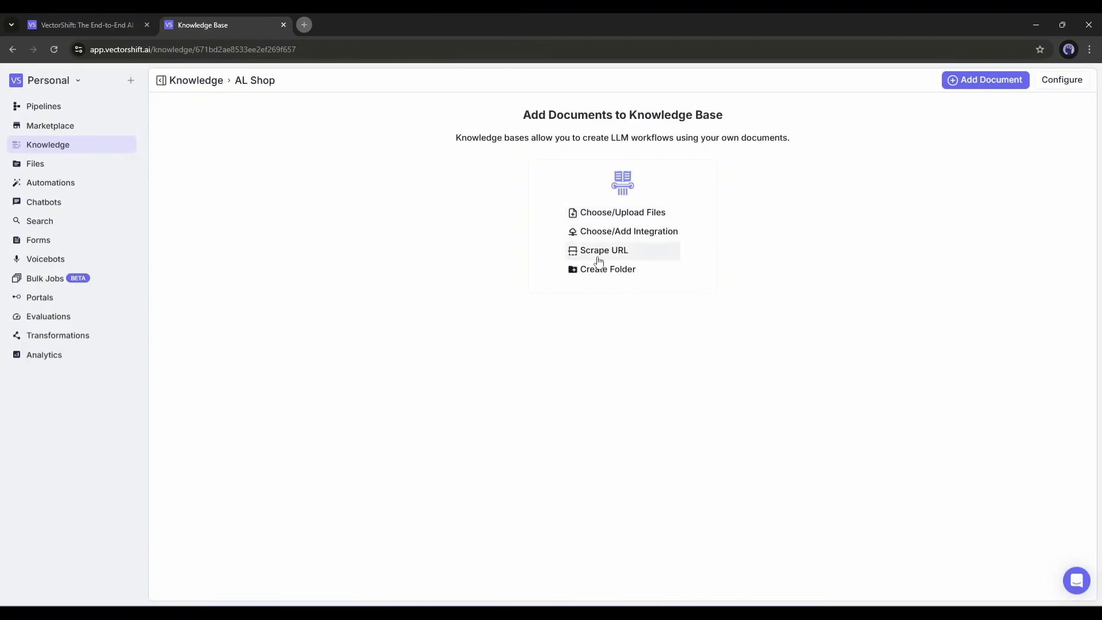
- Look through the file upload and integration sources available for the AL Shop knowledge base
click(606, 216)
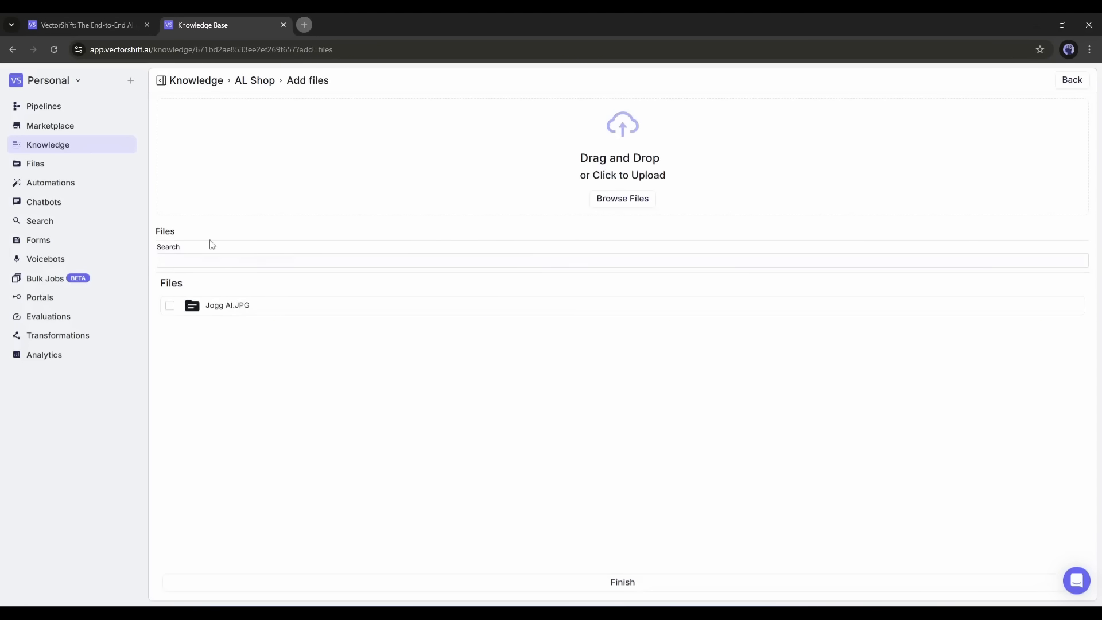
click(257, 82)
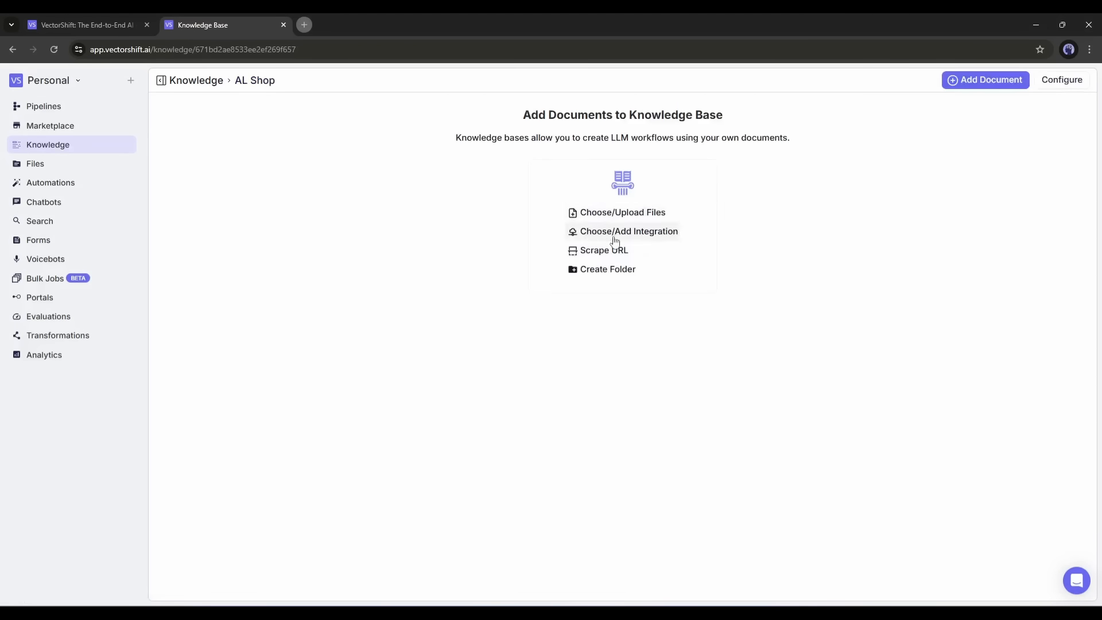
click(644, 233)
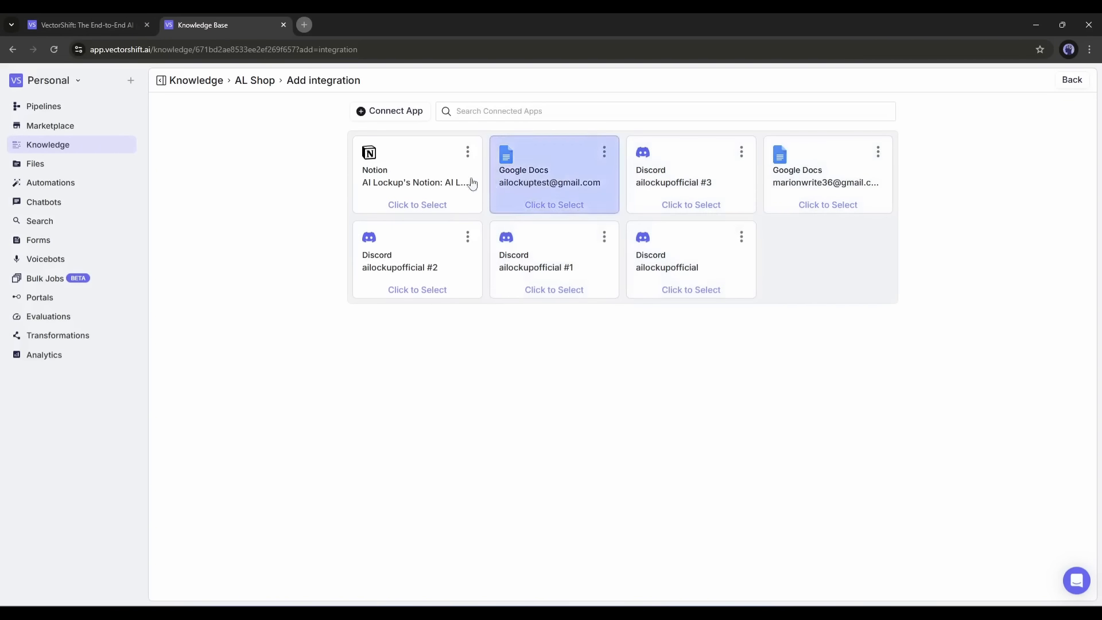
click(255, 84)
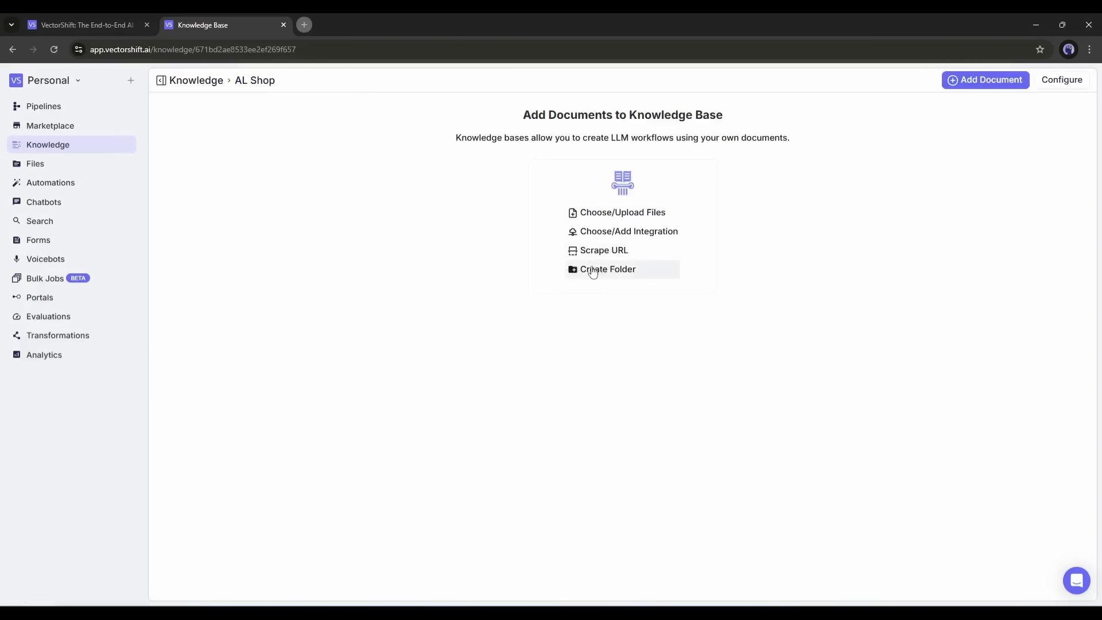
click(603, 251)
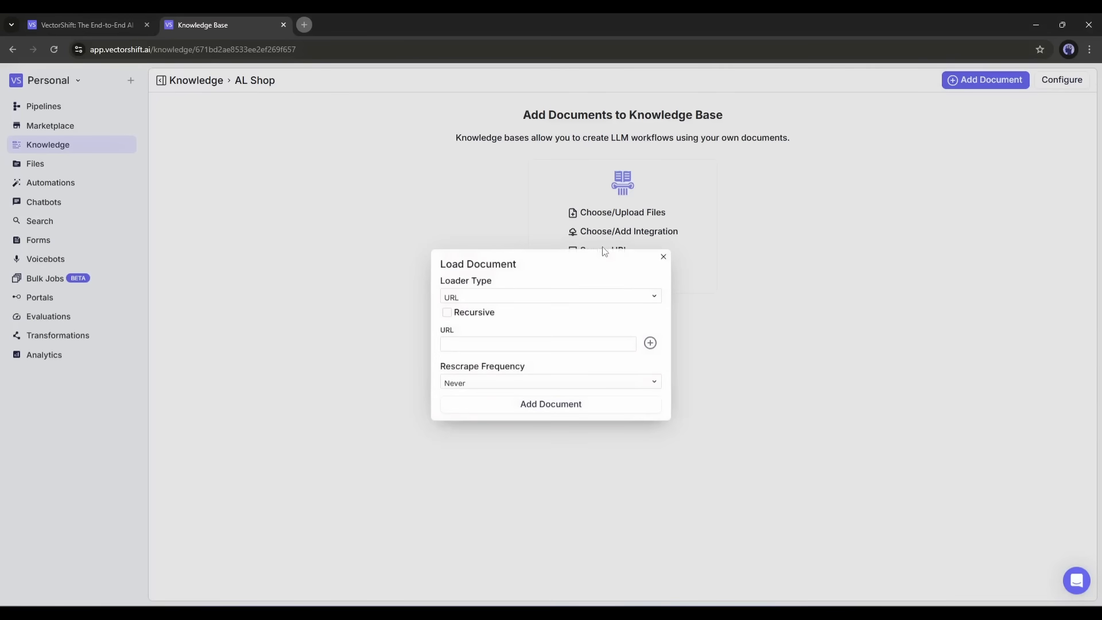
click(502, 297)
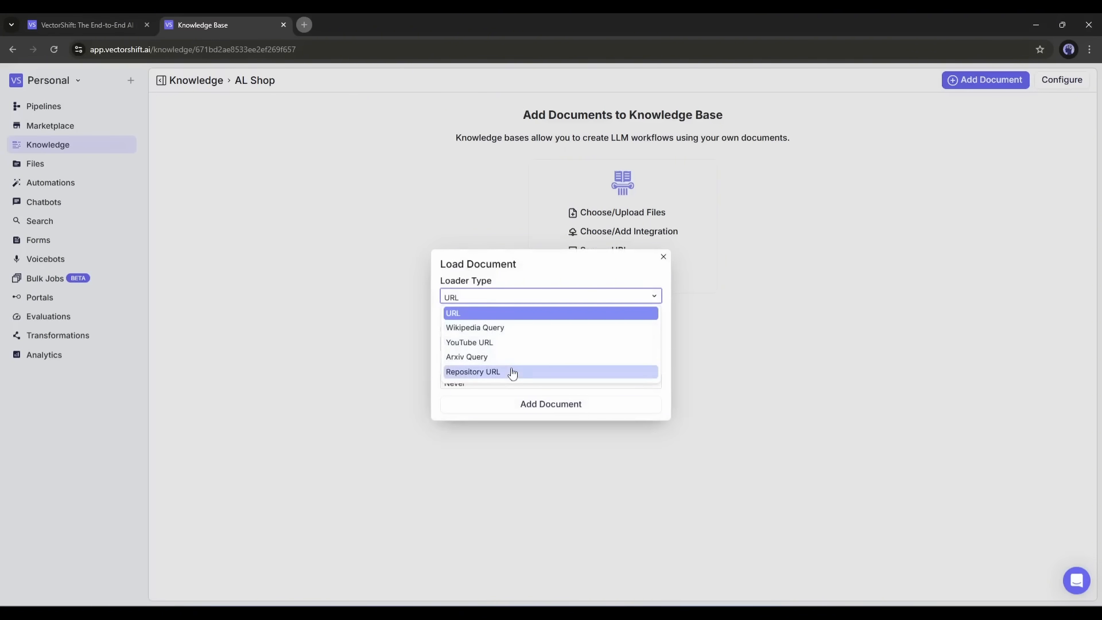
click(481, 314)
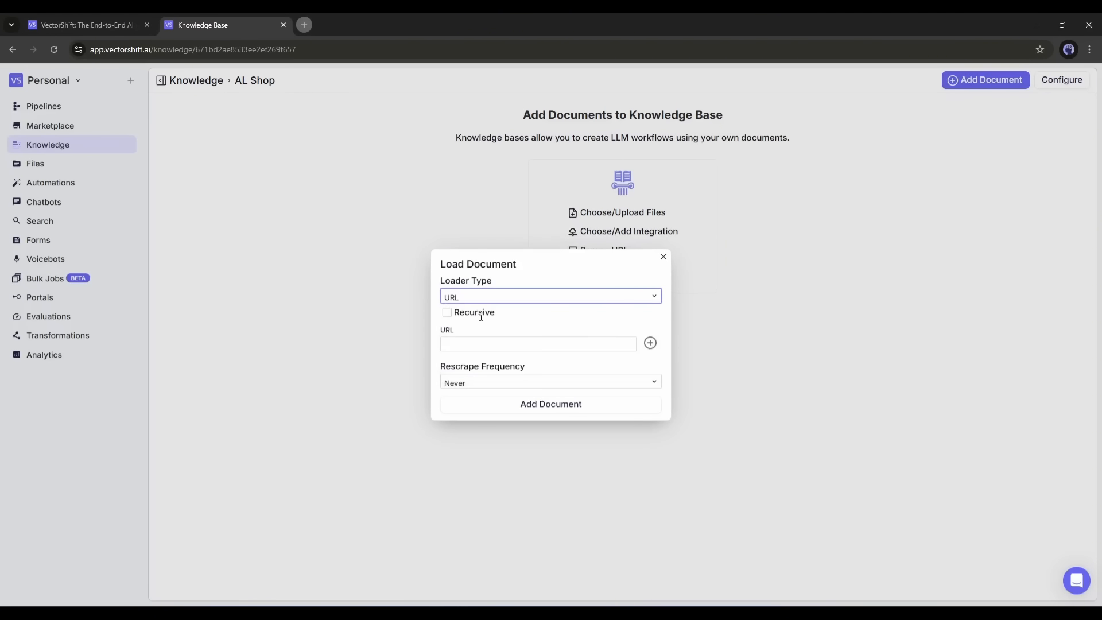
click(488, 345)
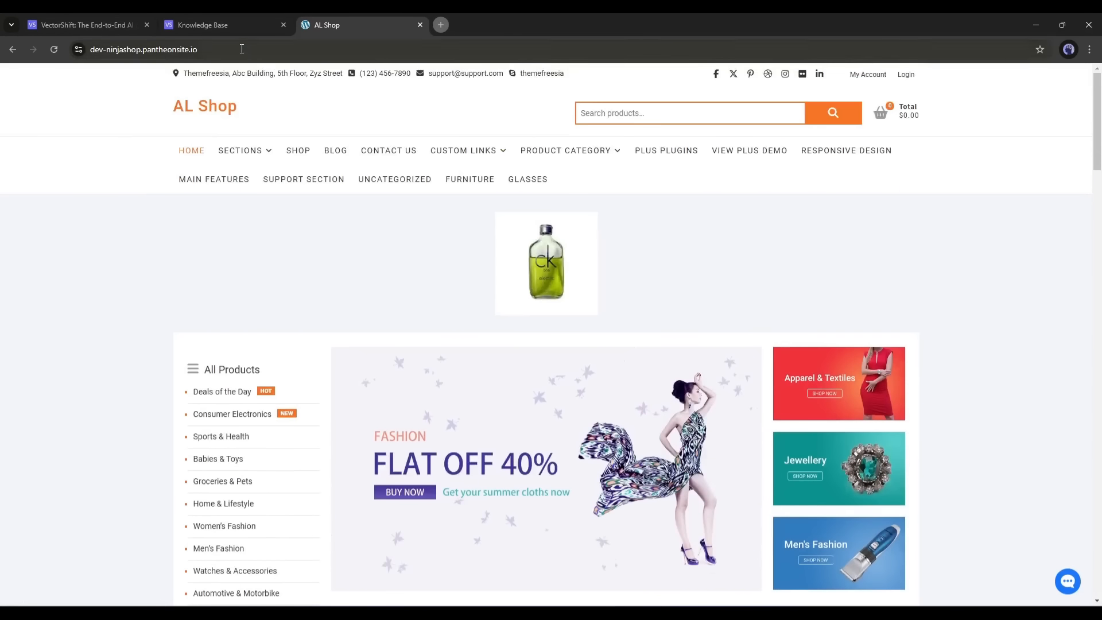
click(242, 49)
key(ctrl+c)
click(232, 24)
key(ctrl+v)
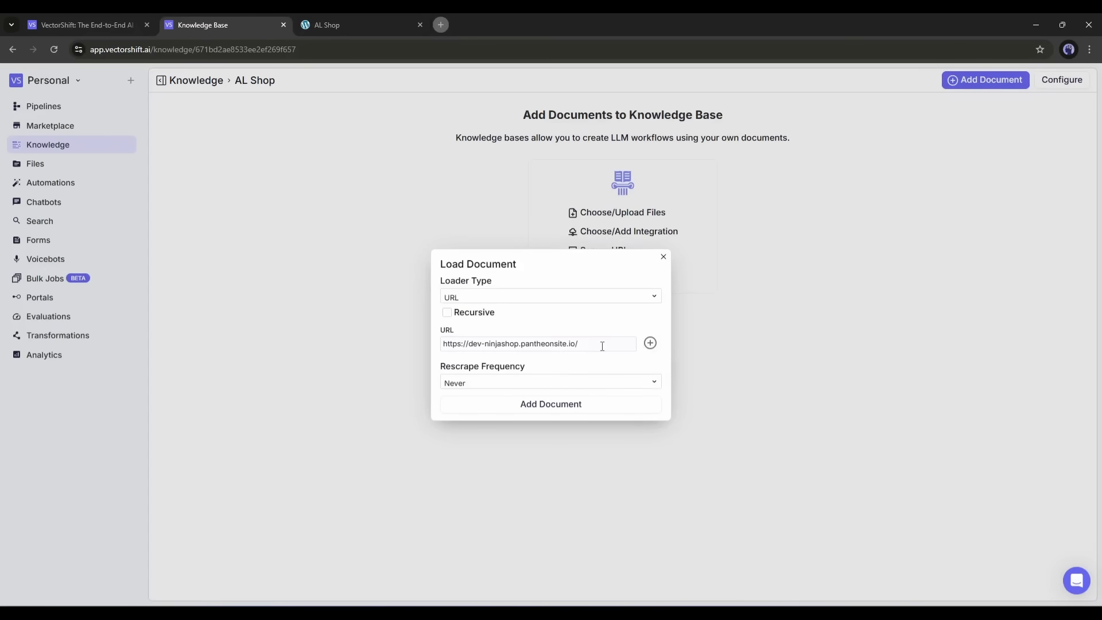
click(602, 346)
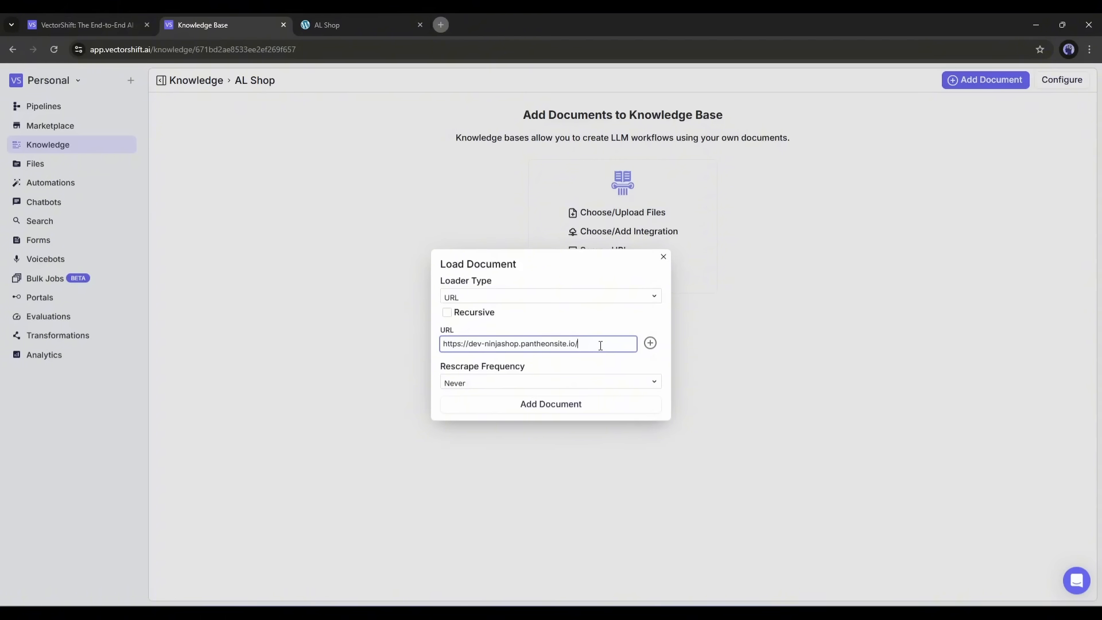
- Set the rescrape frequency to Daily, add the AL Shop URL to the knowledge base and open the scraped document's preview
click(501, 383)
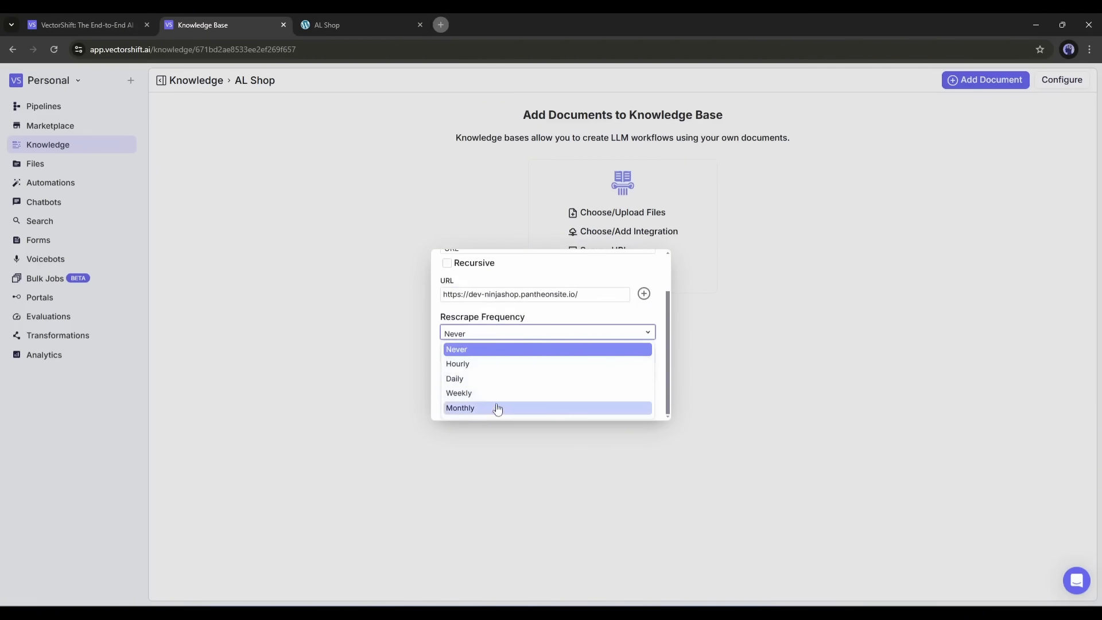
click(456, 378)
click(533, 405)
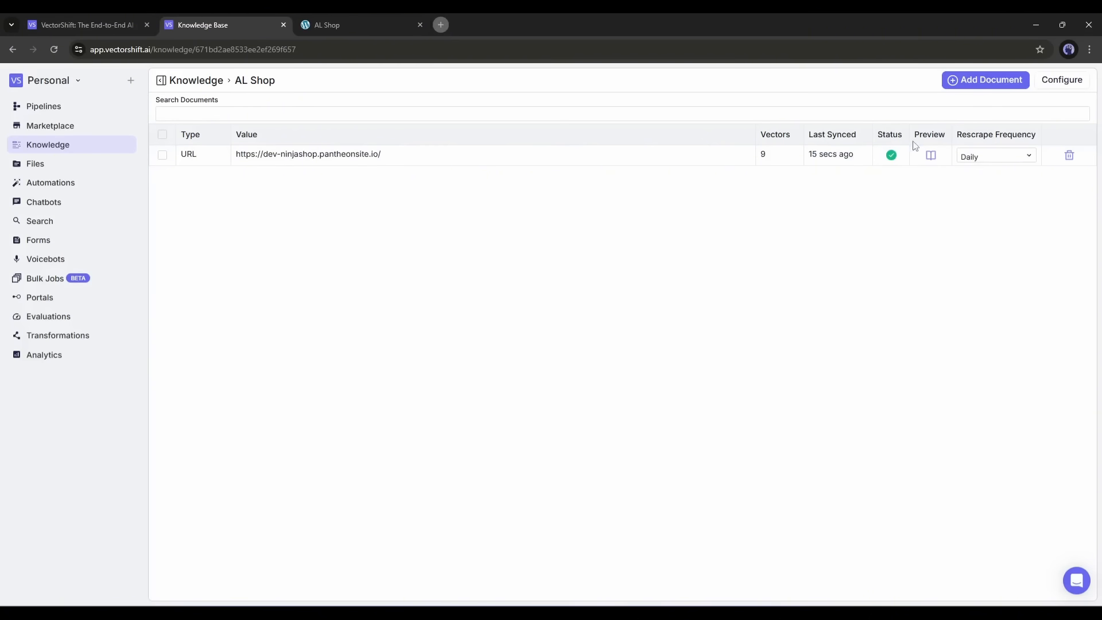
click(932, 157)
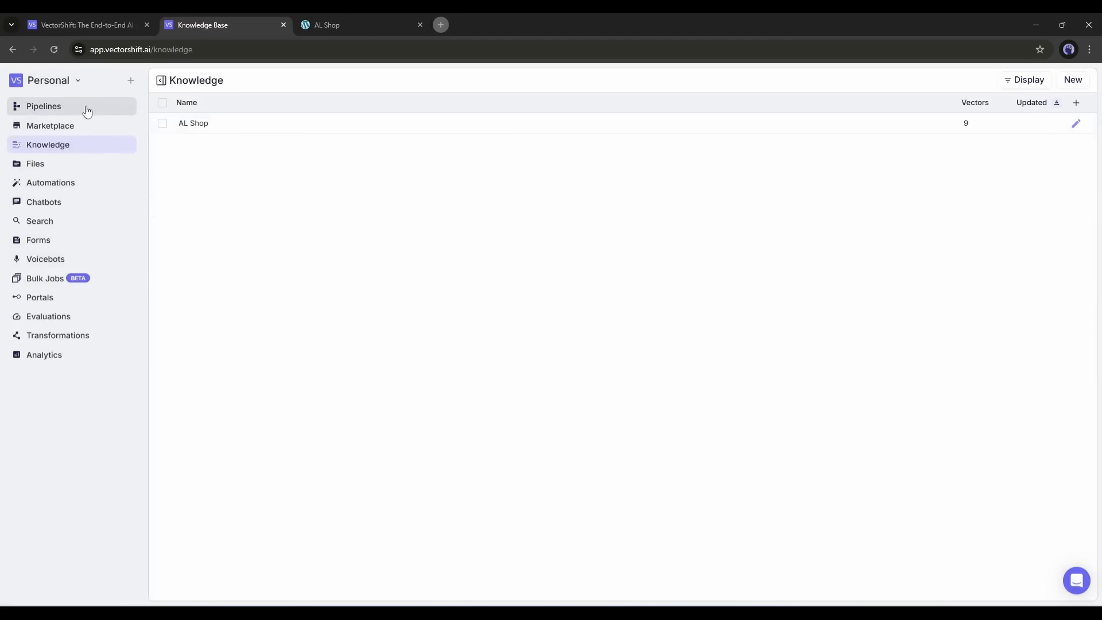
- Open the My Chatbot pipeline for editing, assign the AL Shop knowledge base to the Knowledge Base Reader, and deploy the changes
click(86, 107)
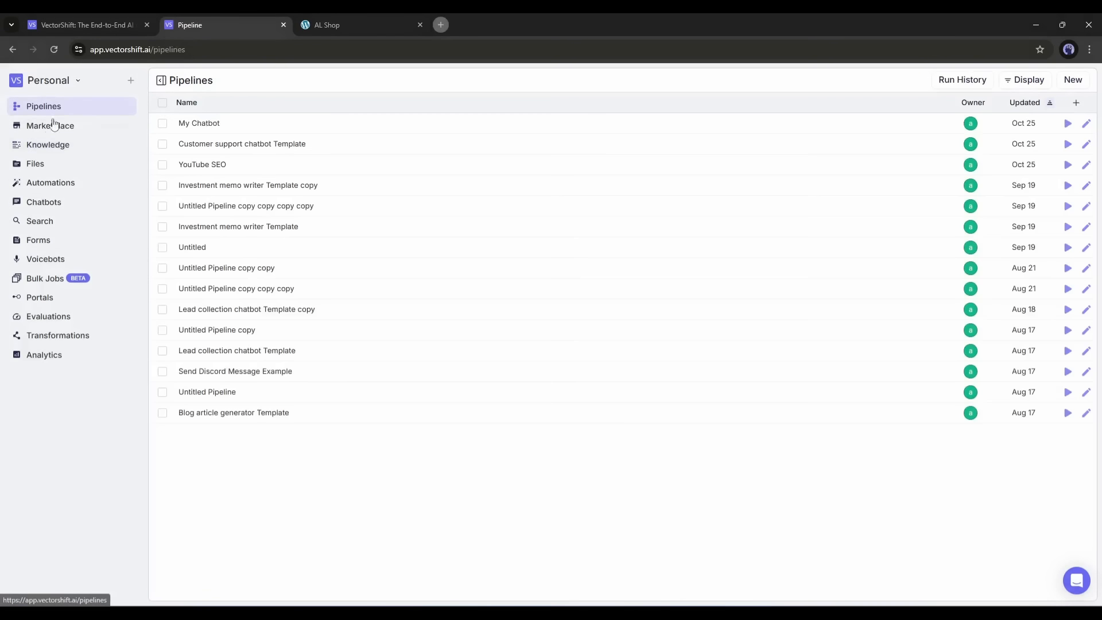
click(1084, 122)
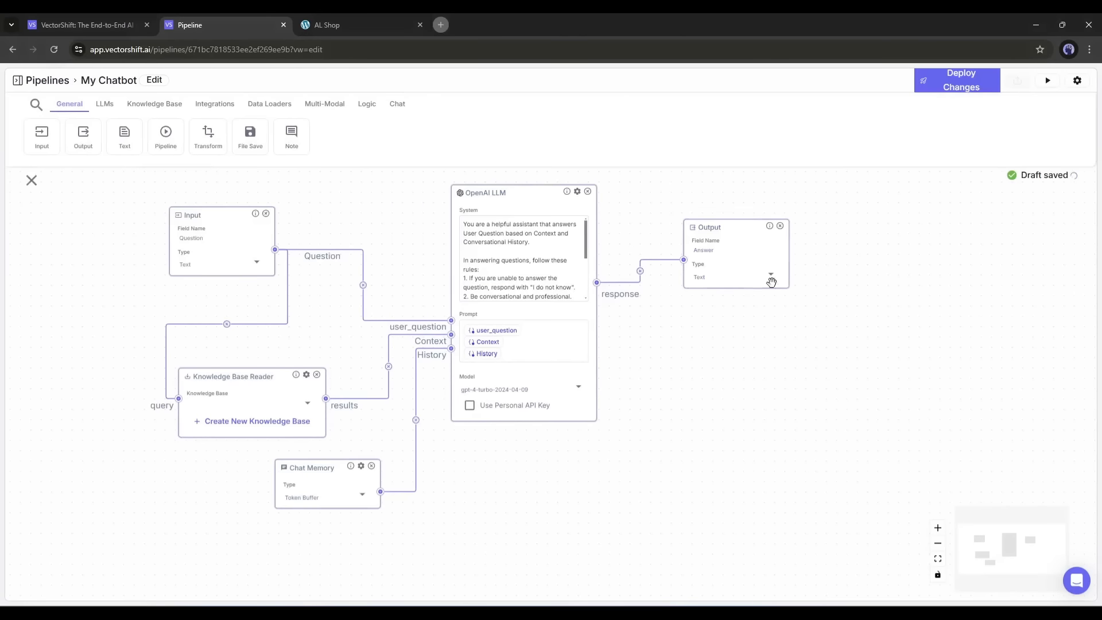
click(307, 404)
click(198, 438)
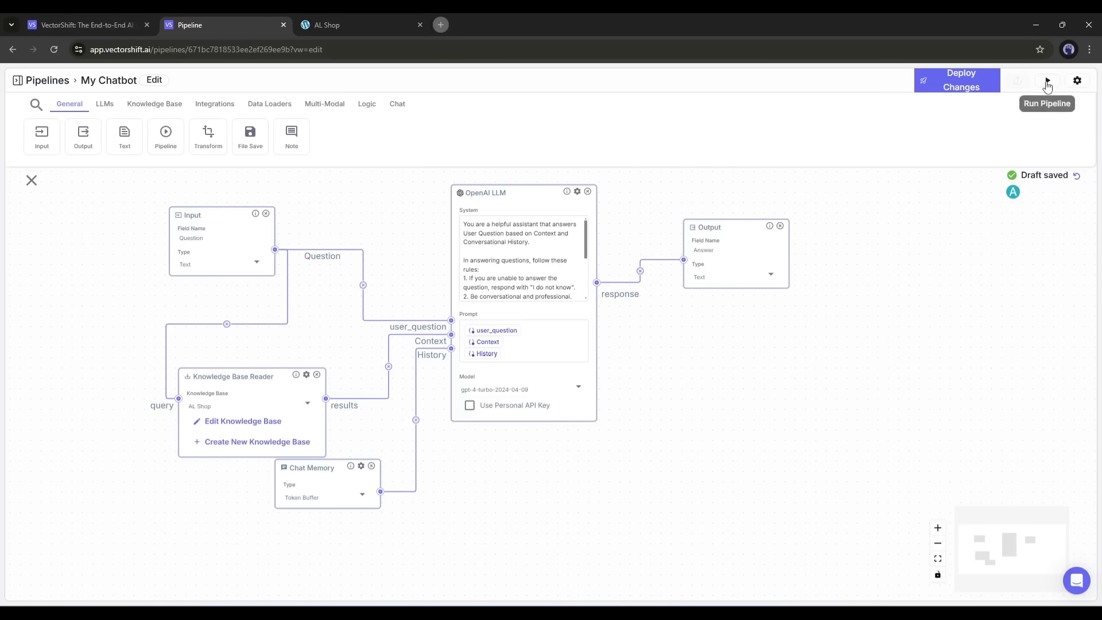
click(966, 82)
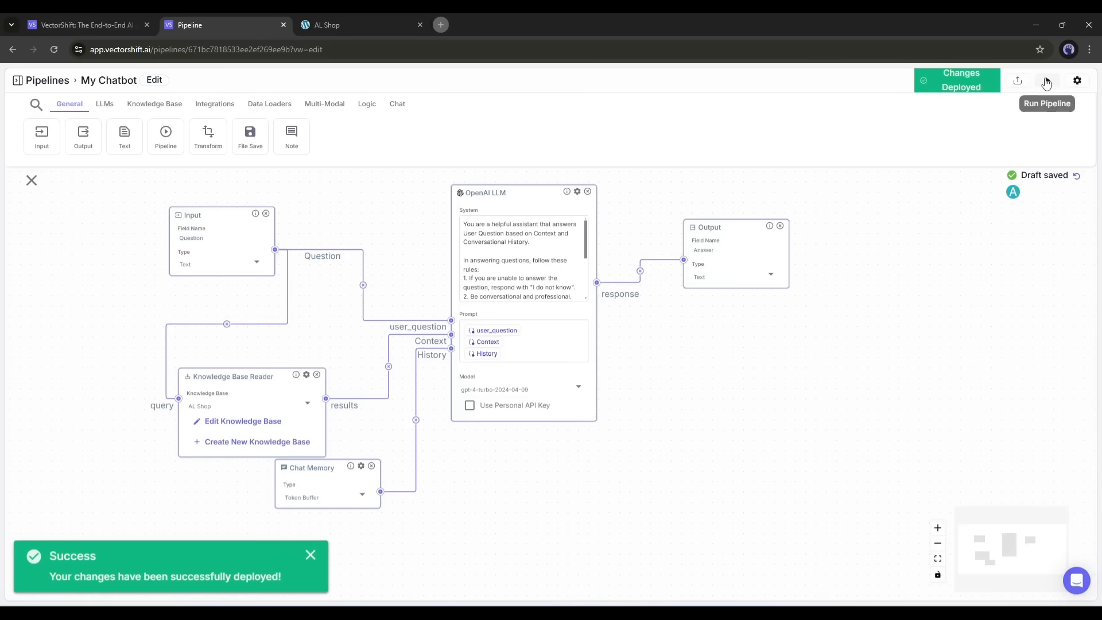
- Test the pipeline with the question "Is there any Dumbbell here?" and read the answer
click(1046, 82)
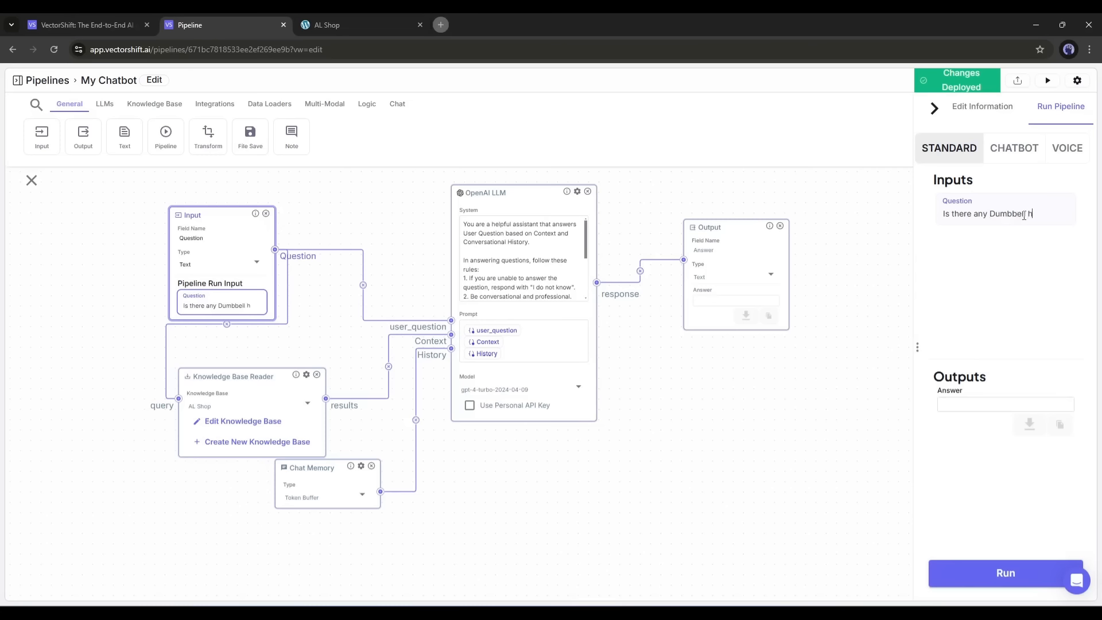
text(?)
click(1006, 573)
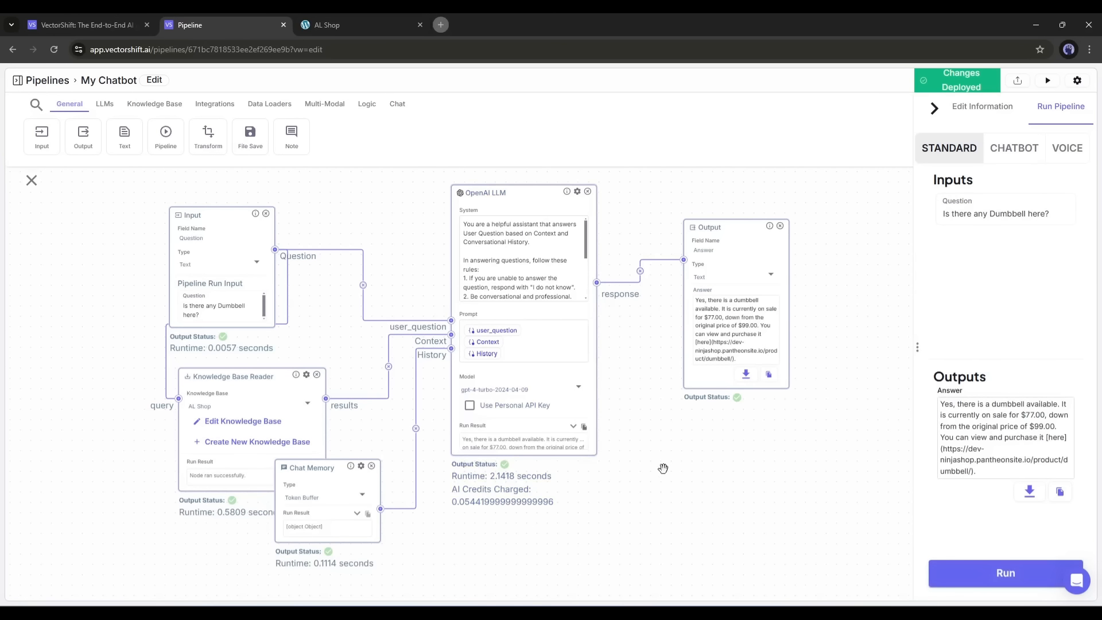
drag(940, 414, 1038, 439)
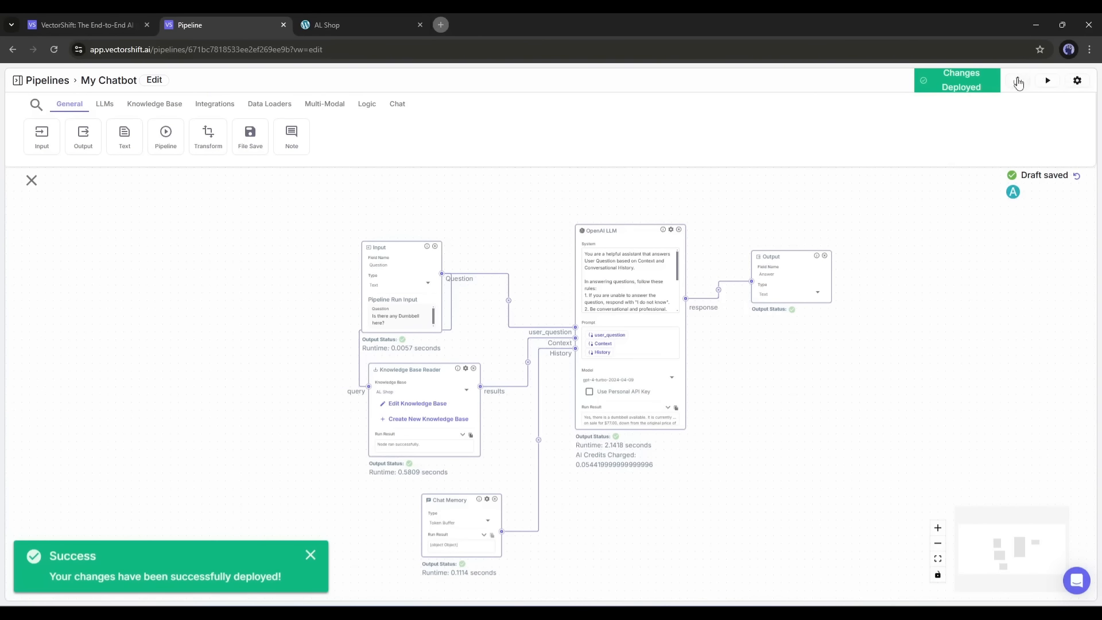
- Export the pipeline as a chatbot named "AL Shop" with Question as input, Answer as output and Autodeploy enabled
click(1017, 81)
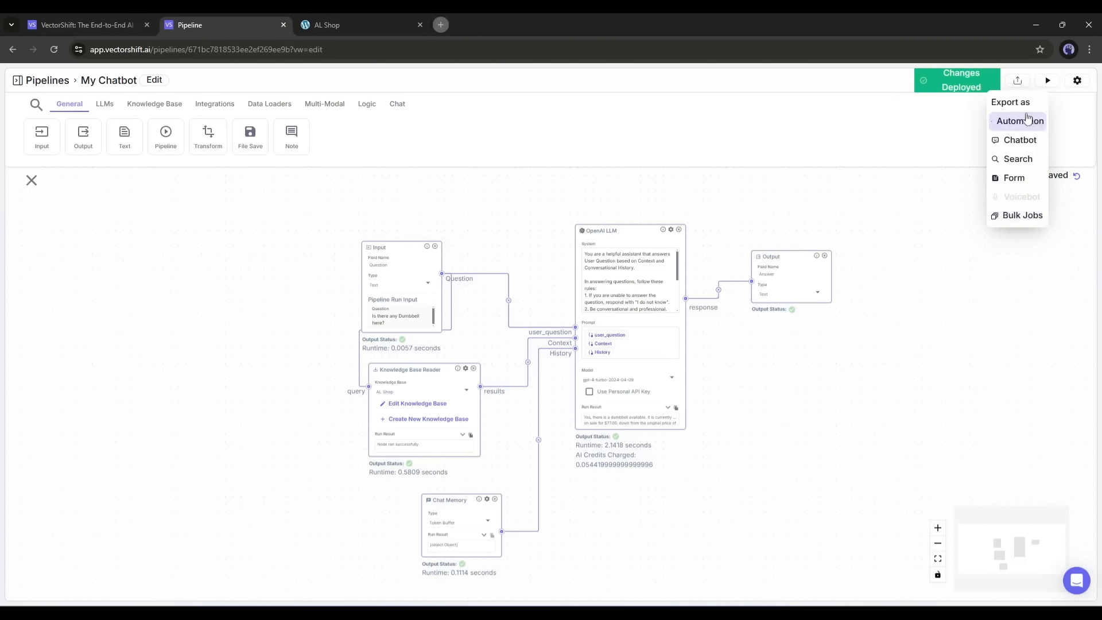
click(1018, 141)
click(418, 287)
text(AL Shop)
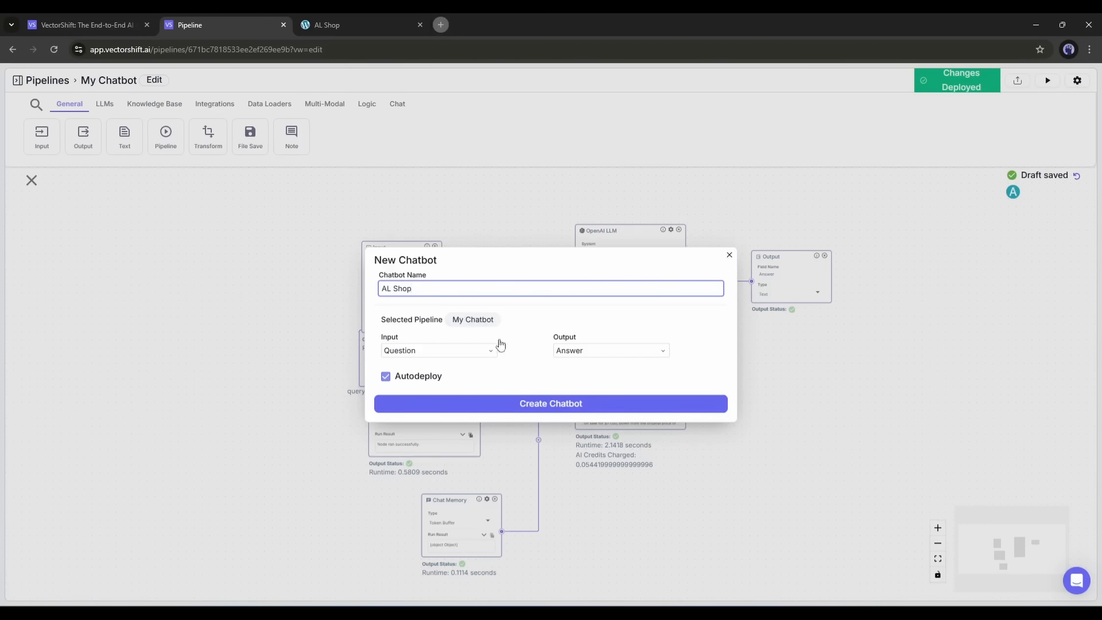
click(537, 405)
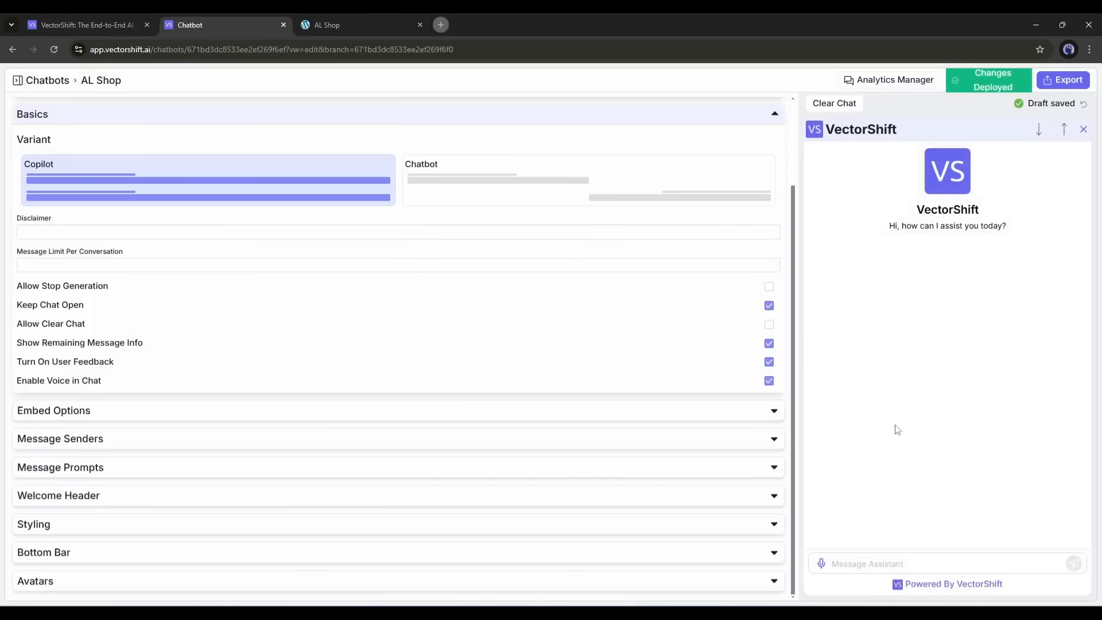
- Compare the Chatbot and Copilot variants, settle on Copilot, and turn off Keep Chat Open in the chatbot's basic settings
click(453, 174)
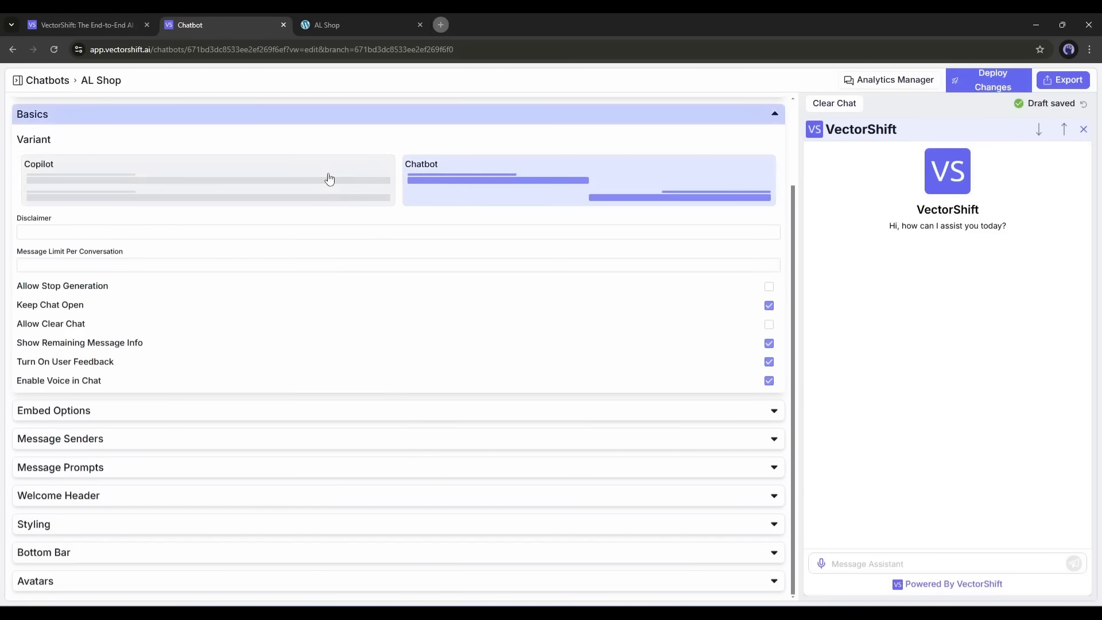
click(327, 177)
click(446, 191)
click(377, 173)
click(230, 231)
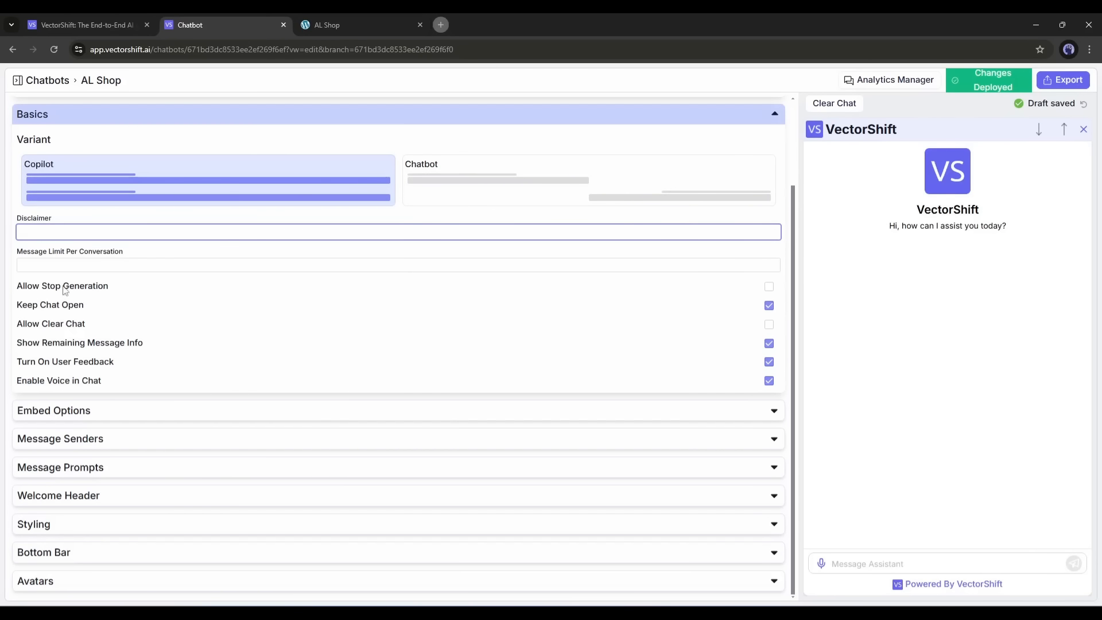
click(42, 305)
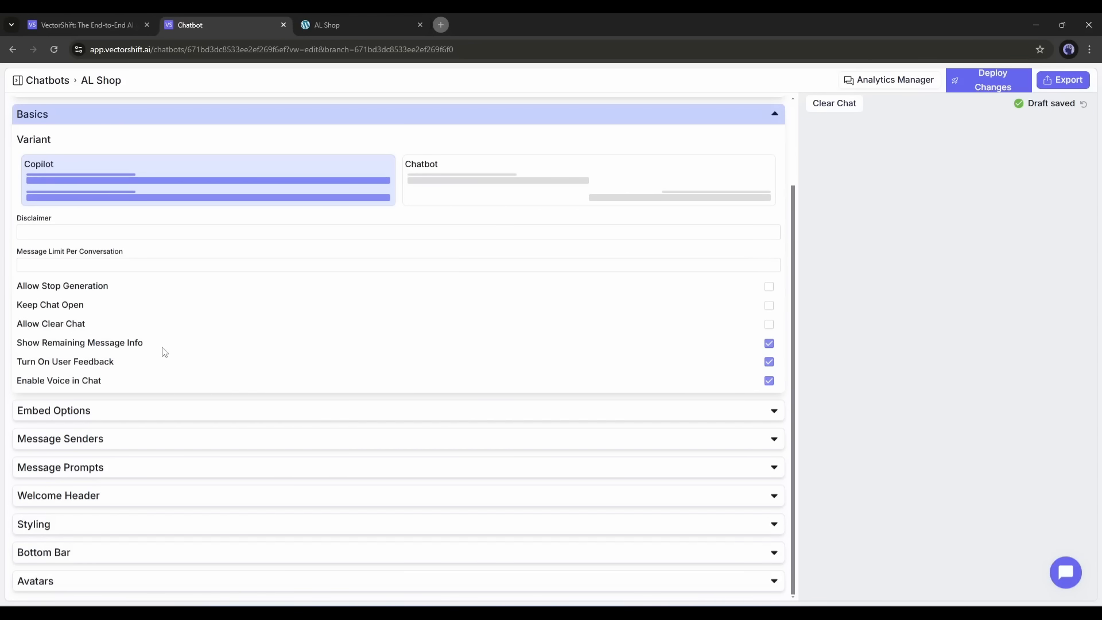
- Look through the chatbot's Embed Options and Message Senders settings
click(305, 411)
scroll(127, 427, down, 3)
click(135, 439)
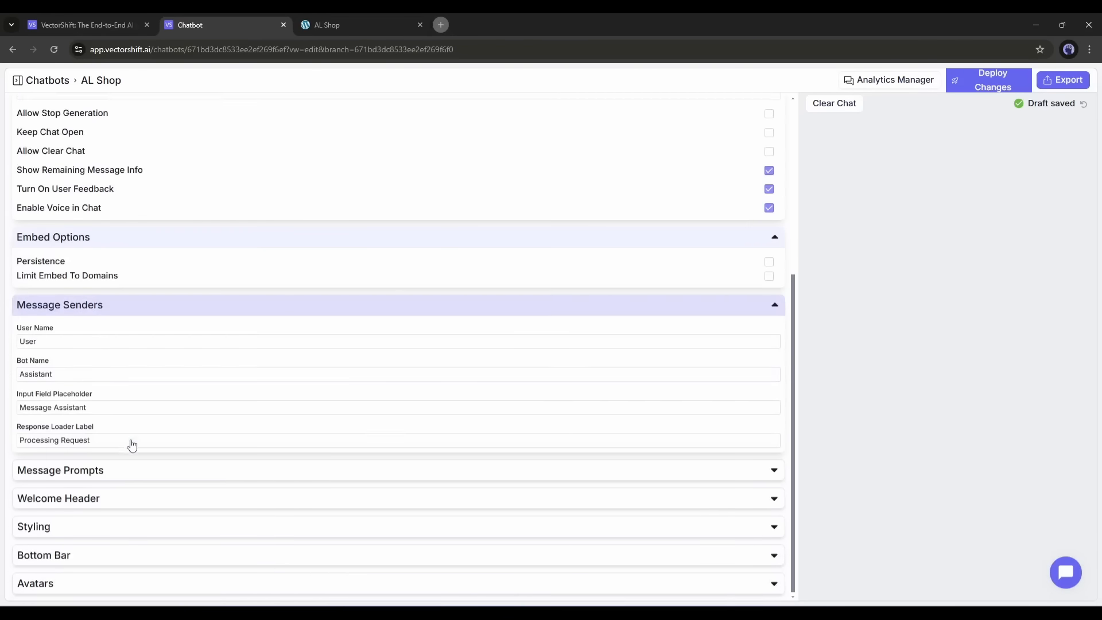
- Set the welcome message to "Hi Welcome to AL Shop. How Can I help you?" and write an error message that asks for the visitor's email
click(121, 470)
scroll(123, 410, down, 3)
click(132, 333)
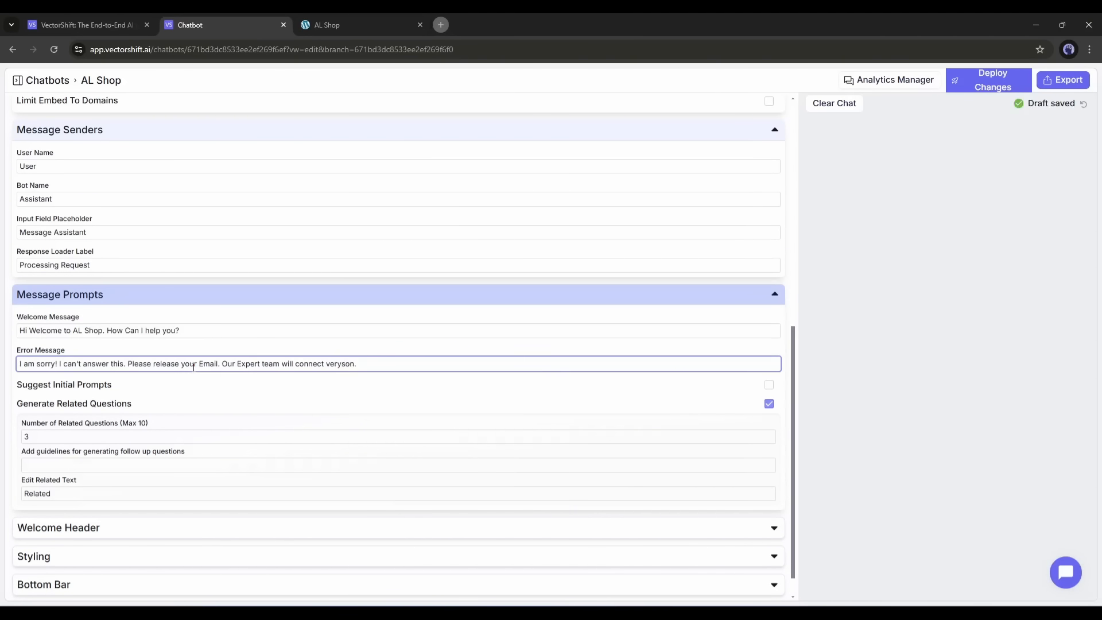
scroll(132, 344, down, 1)
- Set the display name in the chatbot's welcome header to "AL Shop"
click(57, 494)
scroll(172, 402, down, 4)
click(174, 358)
text(AL Sh)
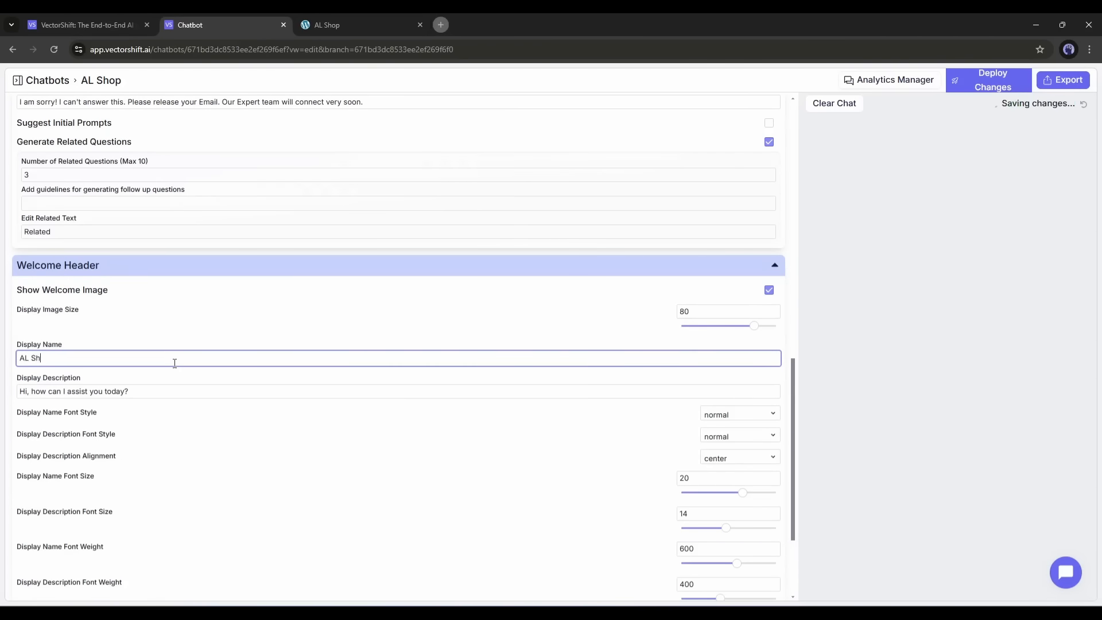
text(op)
- Upload the shop logo as the chatbot's assistant image and deploy the changes
scroll(182, 411, down, 20)
click(550, 326)
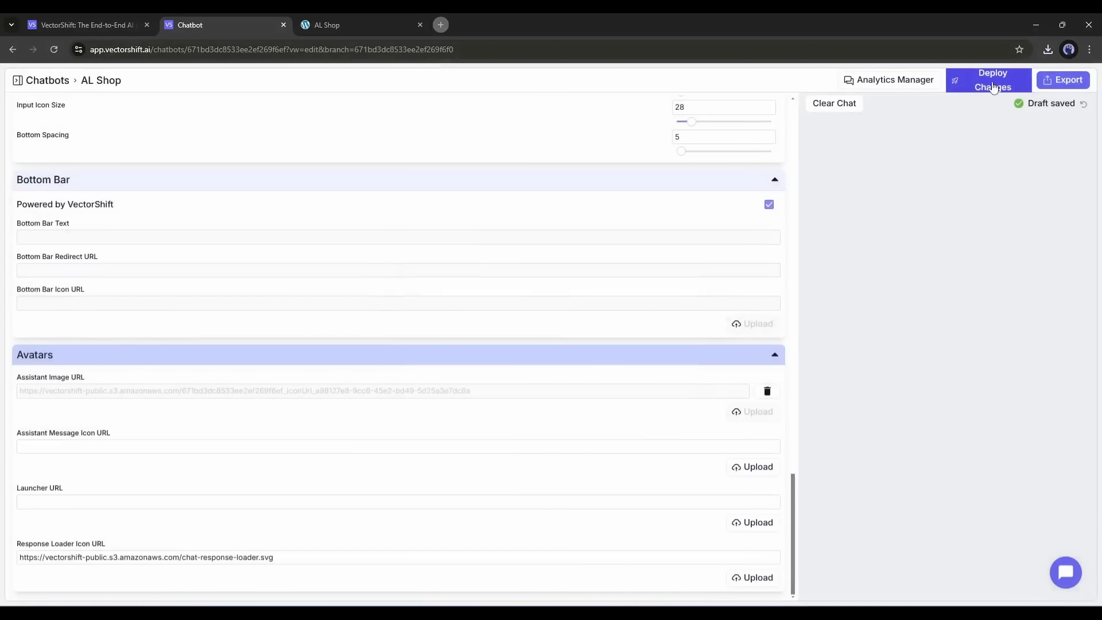
click(992, 85)
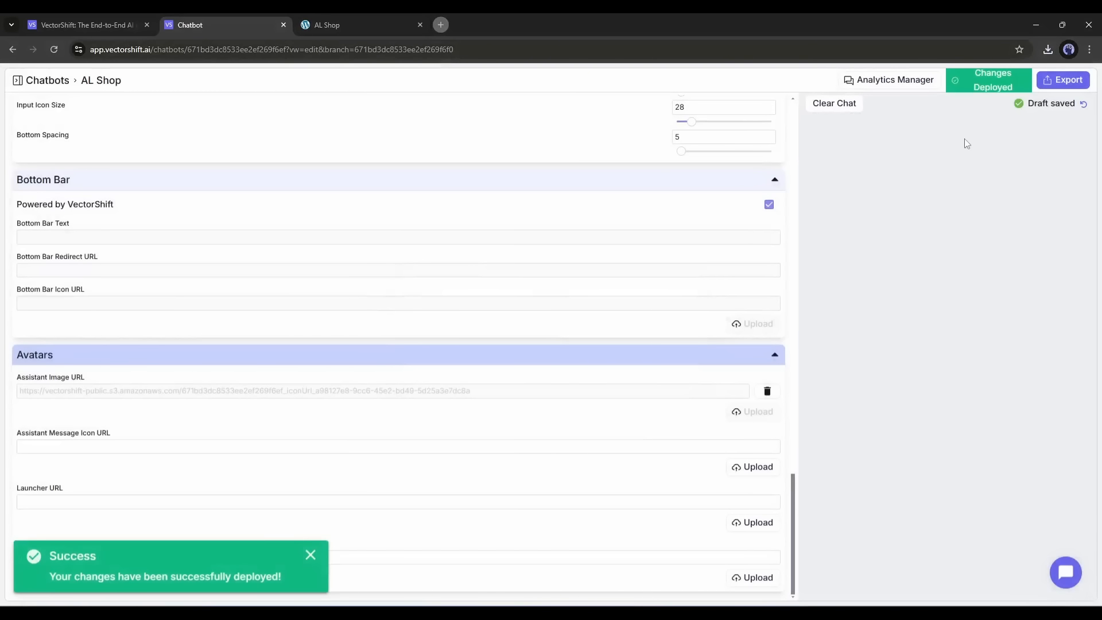
- Open the deployed chatbot from its export options and ask it "is there any T-shirt on your store?"
click(1063, 79)
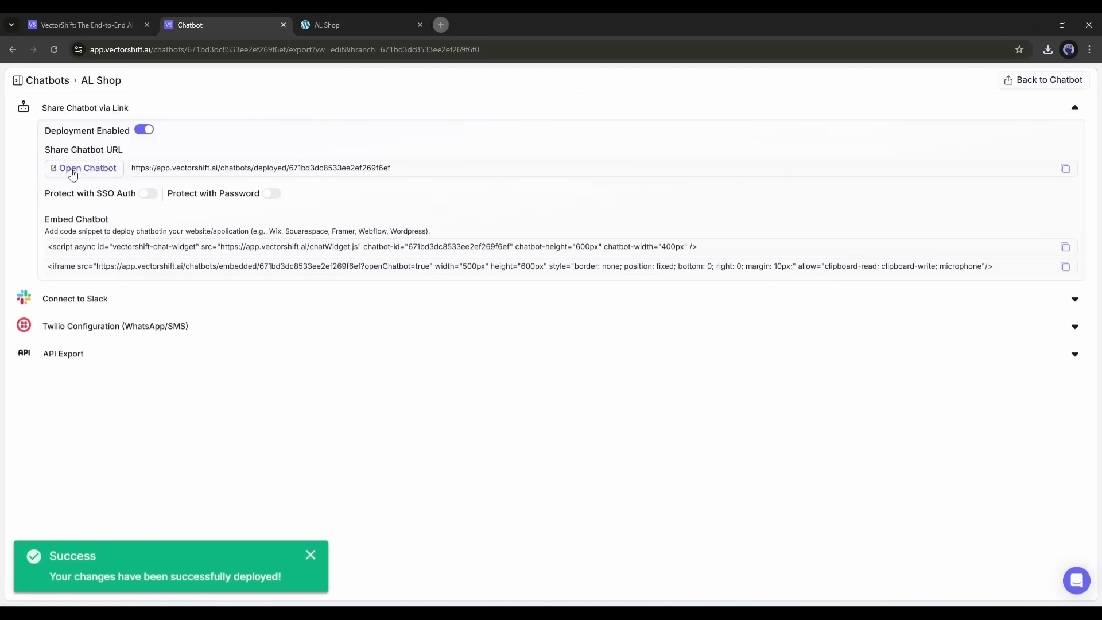
click(102, 171)
click(402, 571)
text(is there any )
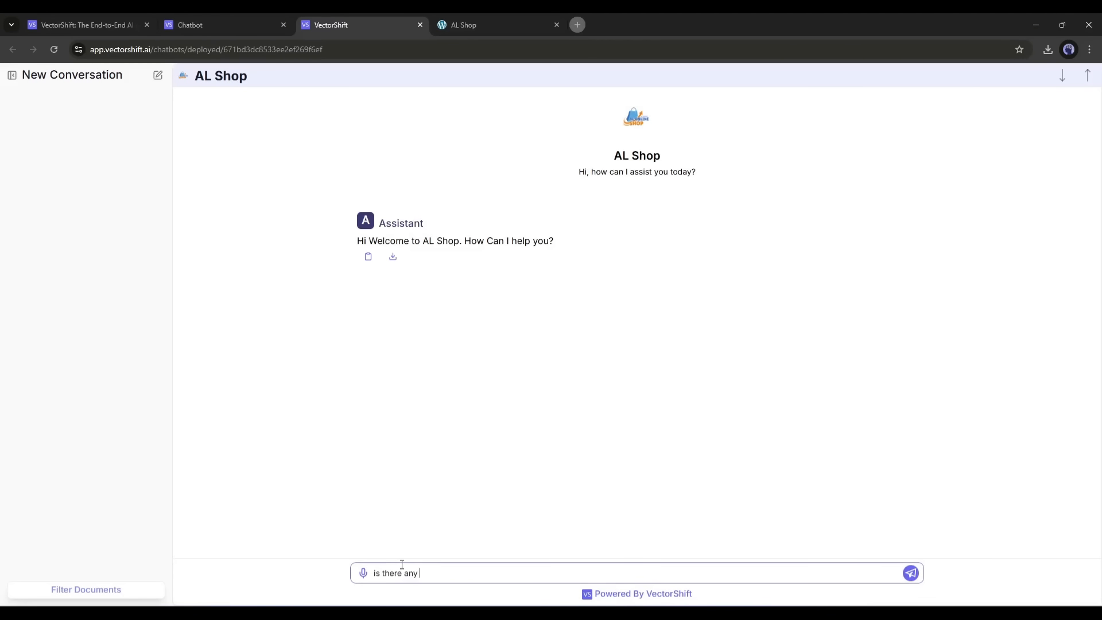
text(T-shirt on your store?)
key(Return)
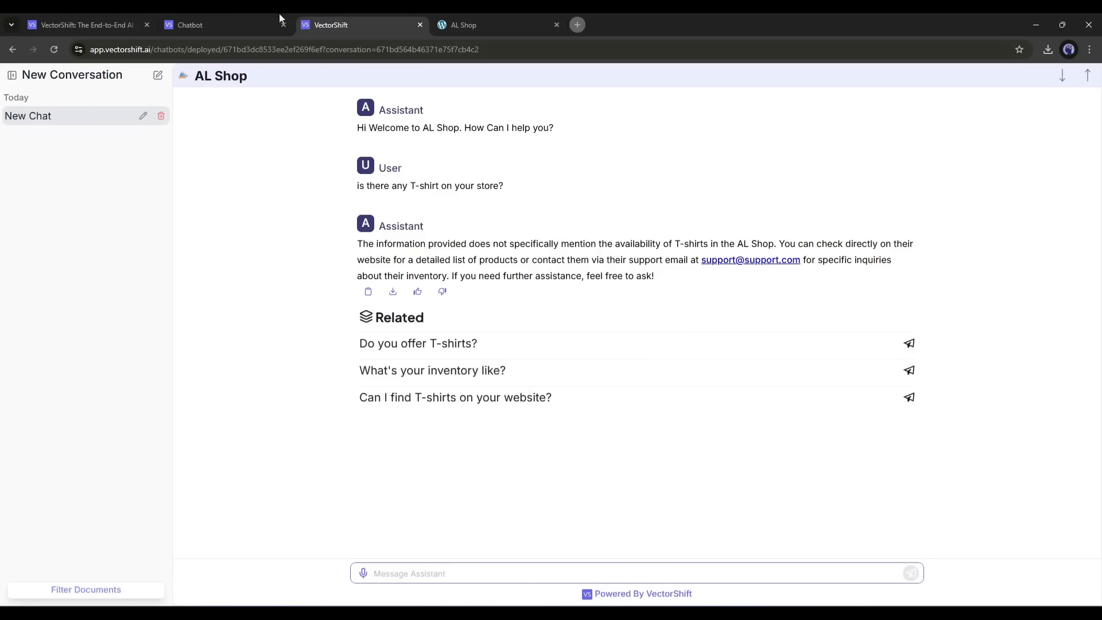
- Return to the chatbot's export page and copy the script snippet for embedding the chat widget in a website
click(245, 18)
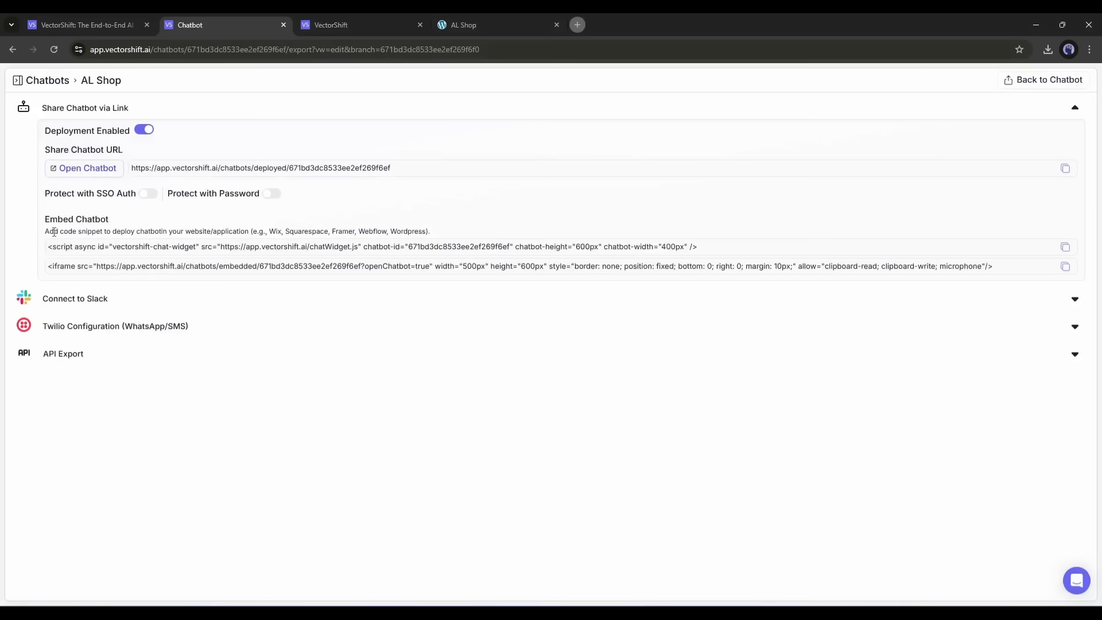
click(67, 247)
drag(59, 232, 210, 232)
click(265, 228)
click(61, 266)
click(77, 249)
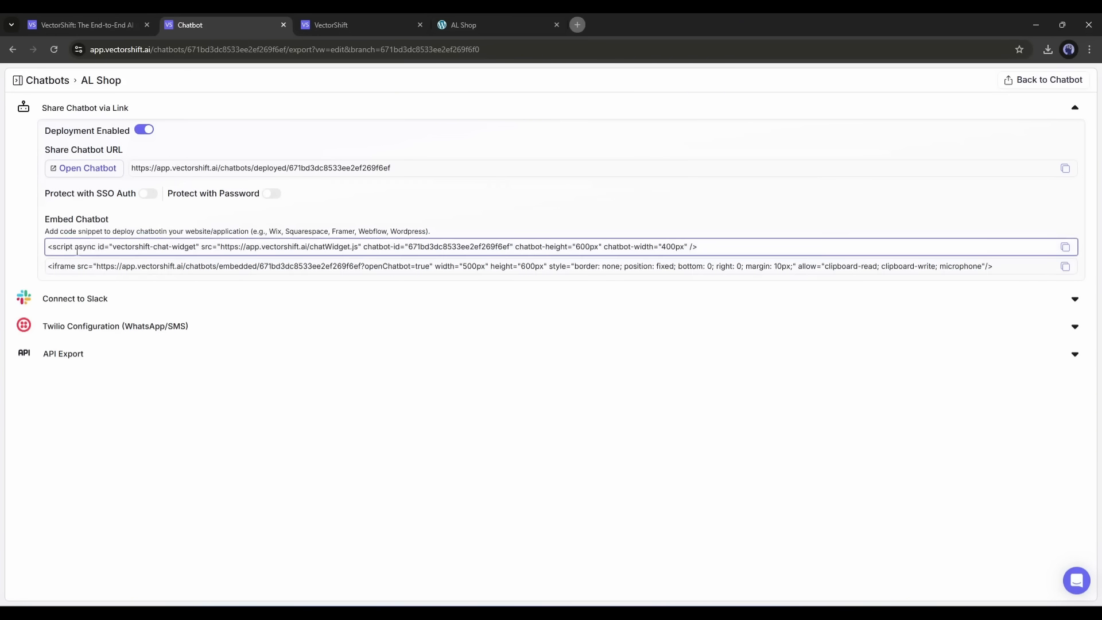
drag(52, 250, 728, 238)
click(724, 232)
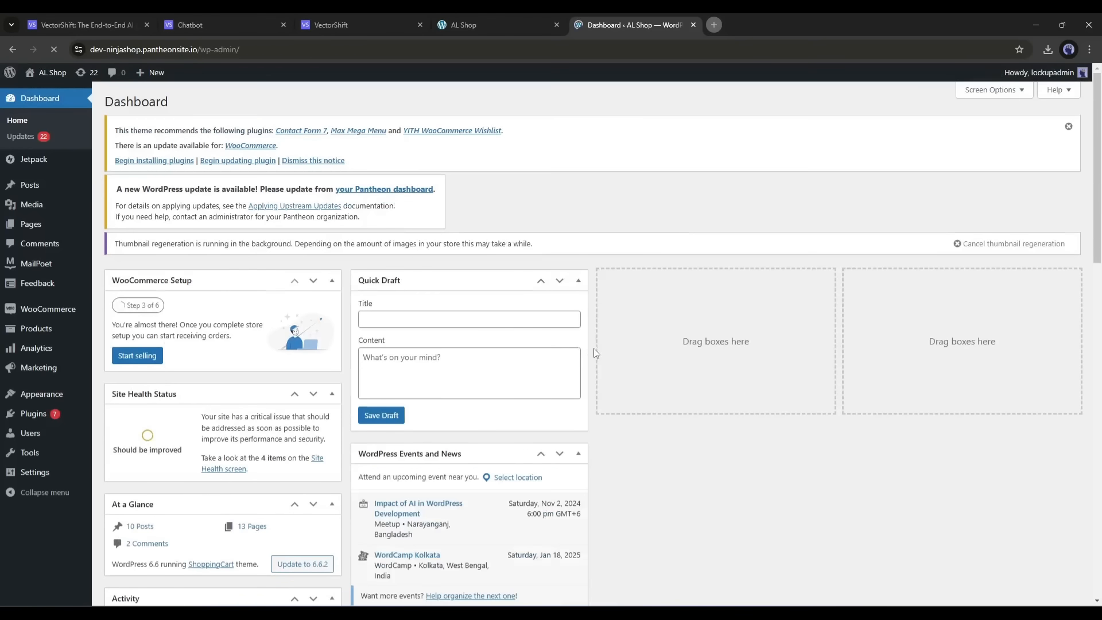
- In the WordPress theme file editor, paste the chat widget script into the ShoppingCart theme's footer.php on line 51 and update the file
mouse_move(49, 396)
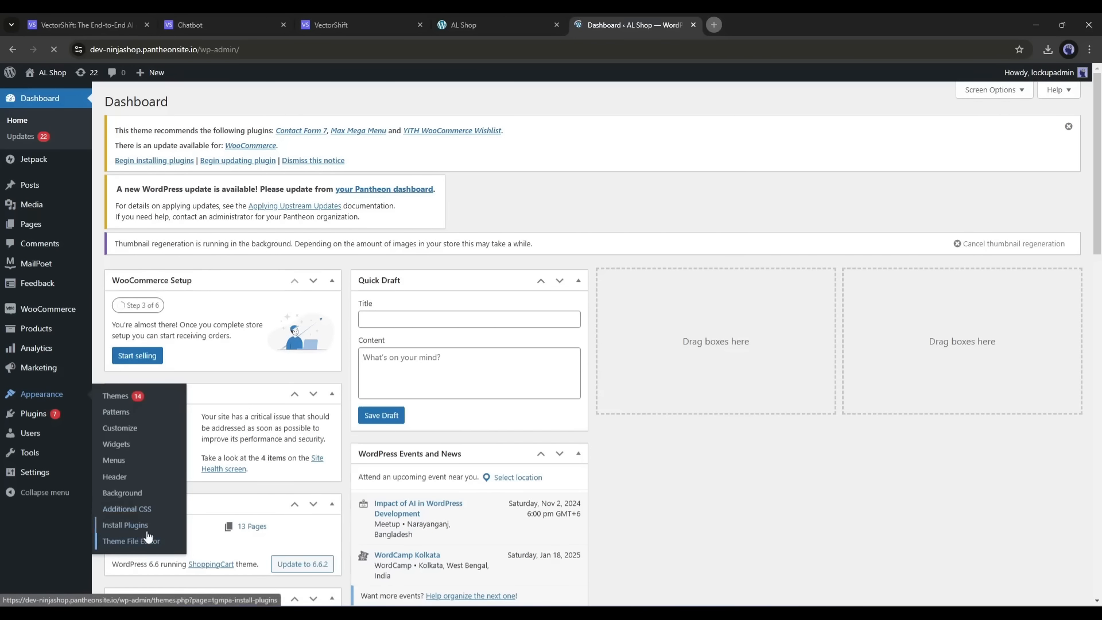
click(138, 541)
click(510, 393)
scroll(1027, 459, down, 6)
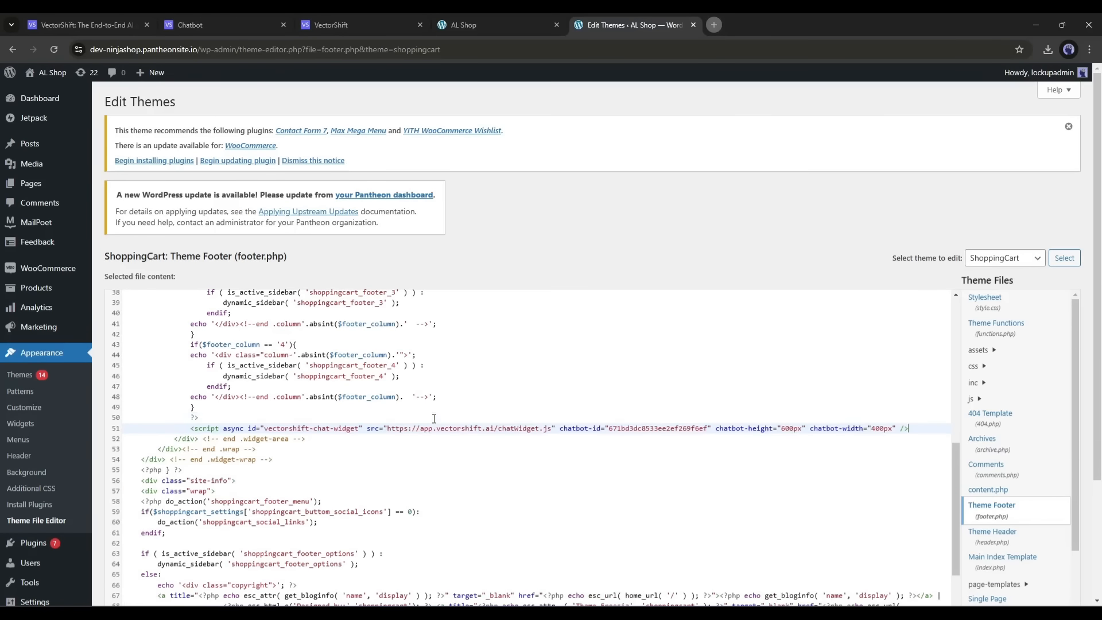
scroll(230, 459, down, 5)
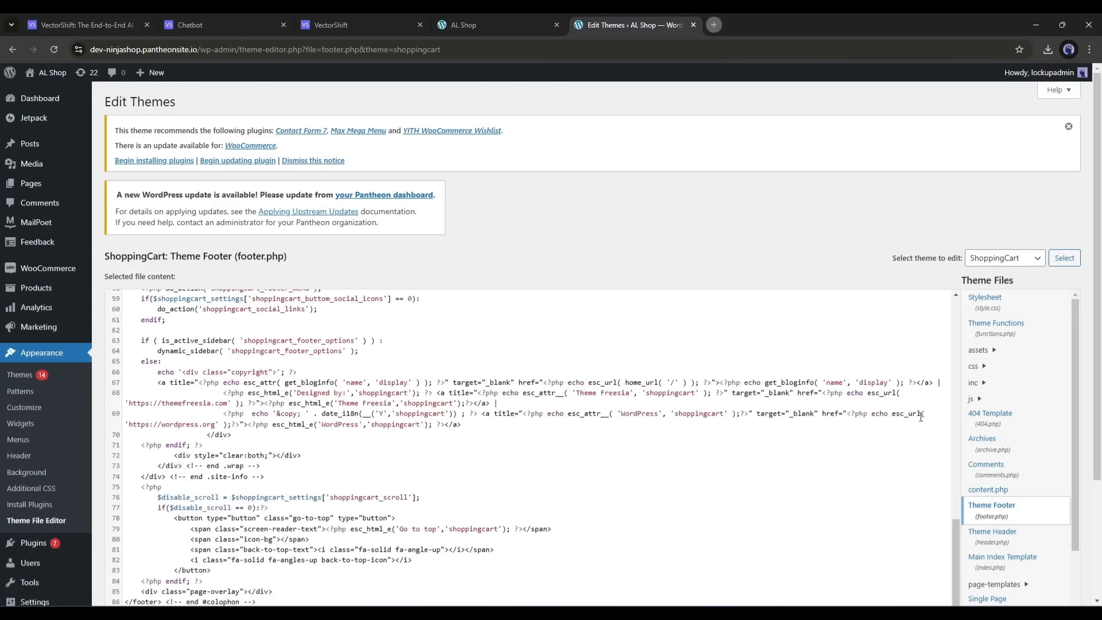
click(111, 549)
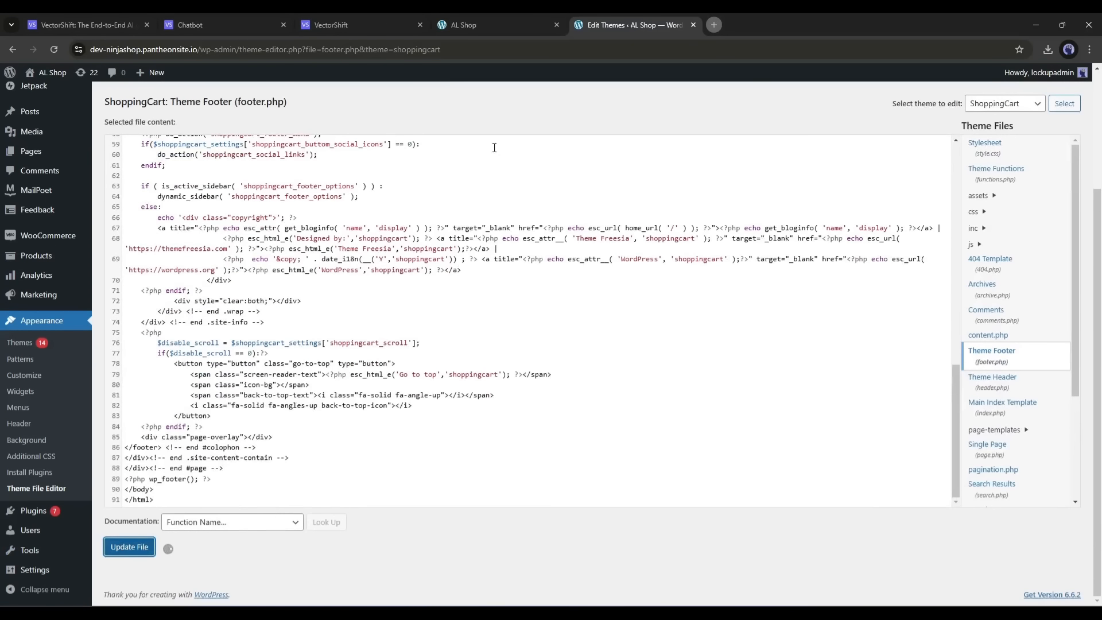
- Open the embedded chat widget on the AL Shop home page and ask it "Is there any heels?"
click(463, 24)
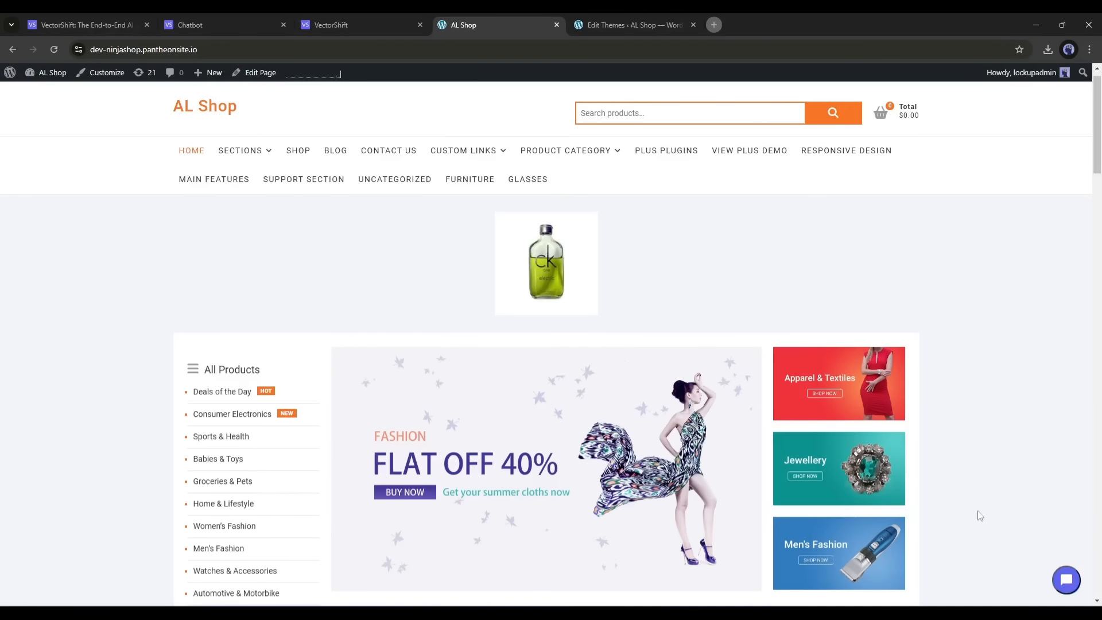
click(1066, 579)
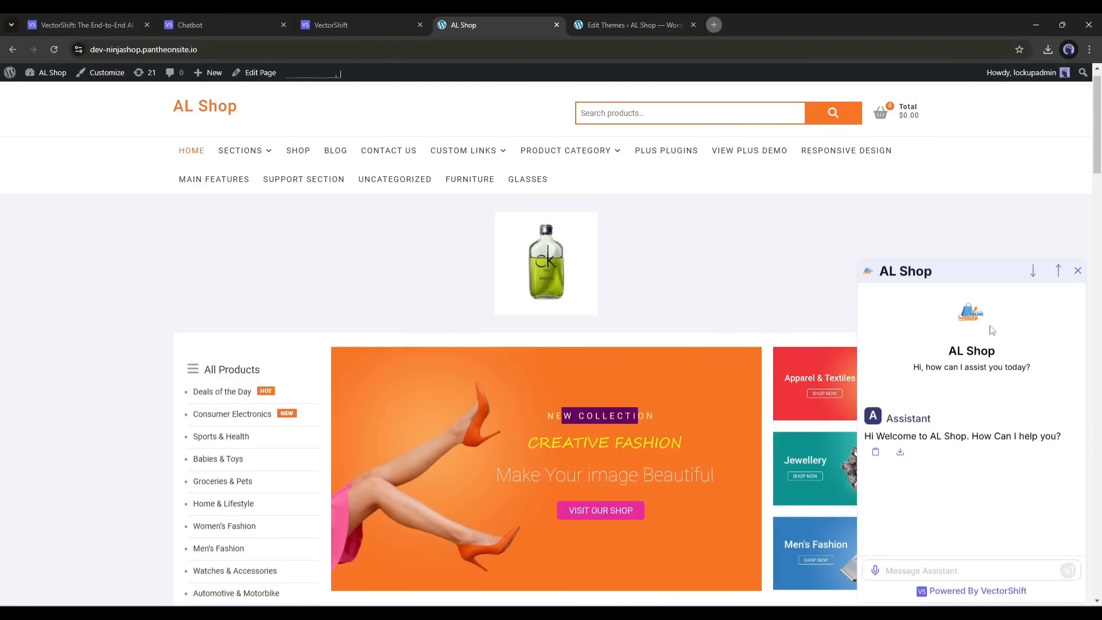
click(914, 568)
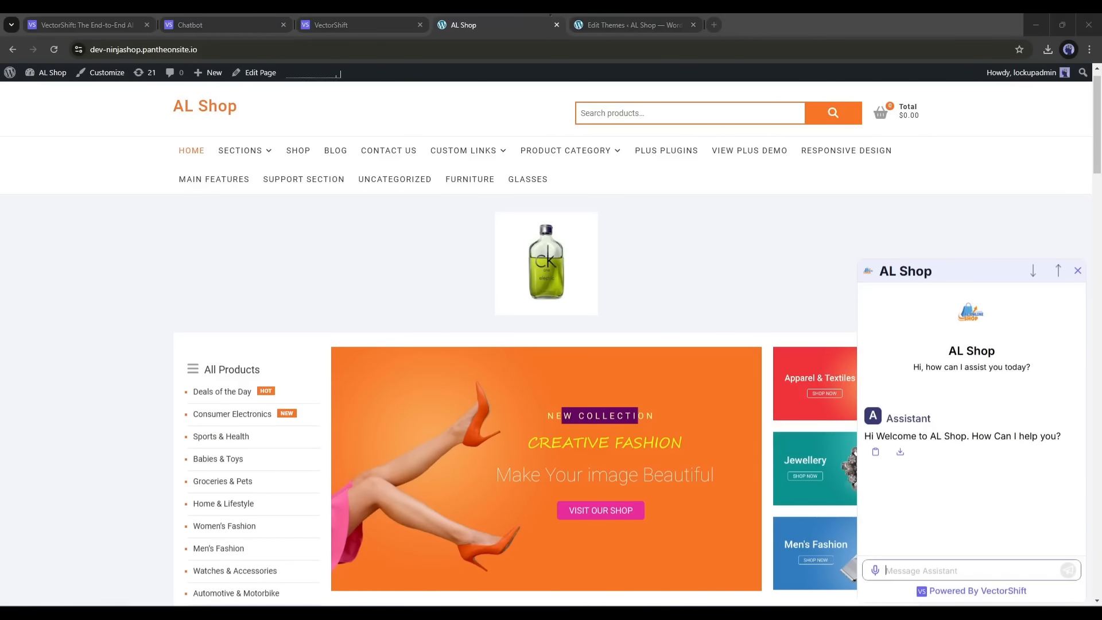
click(921, 570)
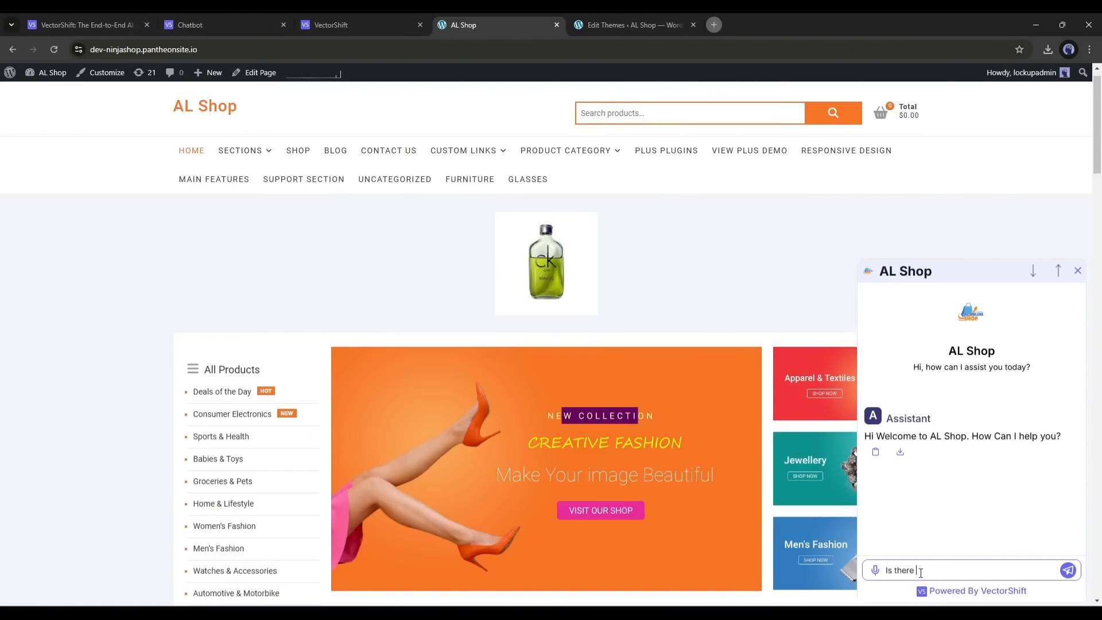
text(Is there any heels?)
key(Return)
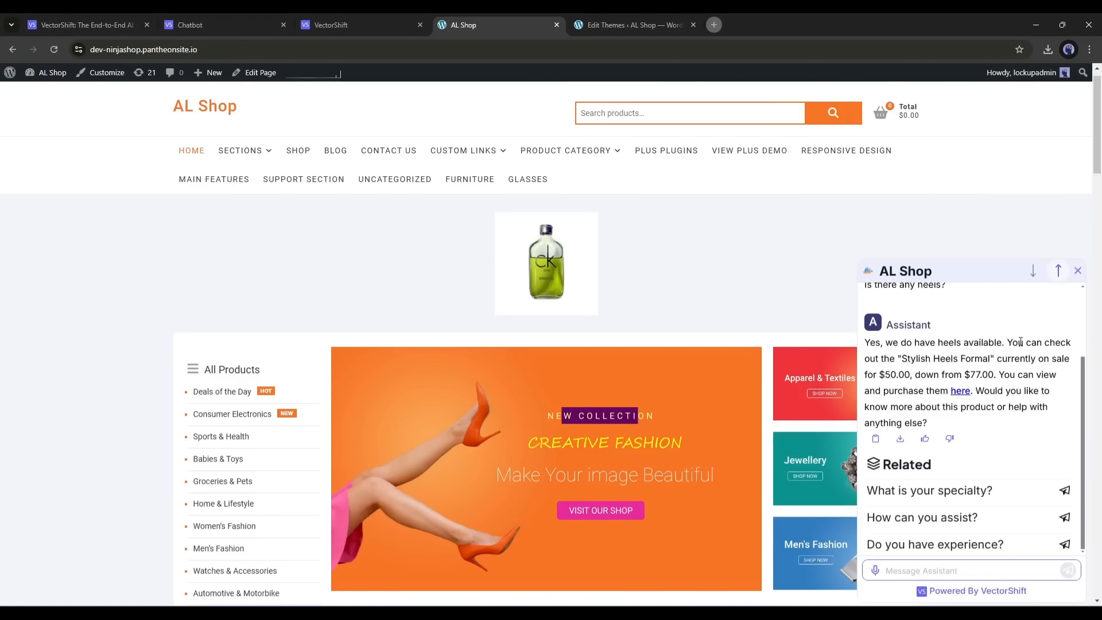
- Read the chatbot's answer about heels, follow its product link and look over the linked product page
drag(865, 342, 964, 375)
click(1014, 386)
drag(1056, 376, 866, 343)
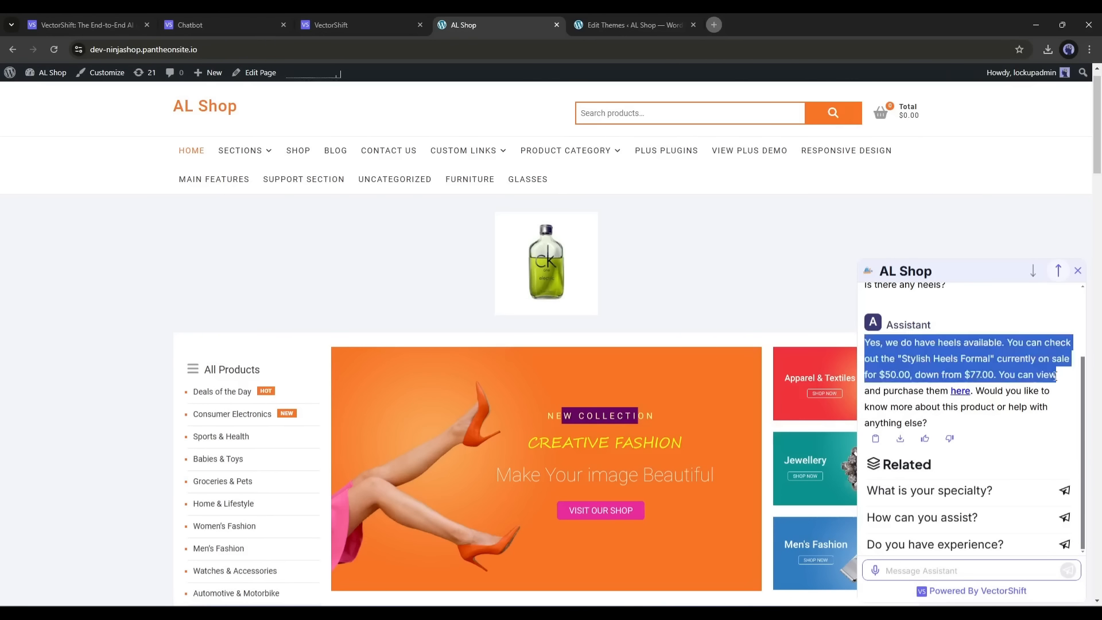
click(883, 389)
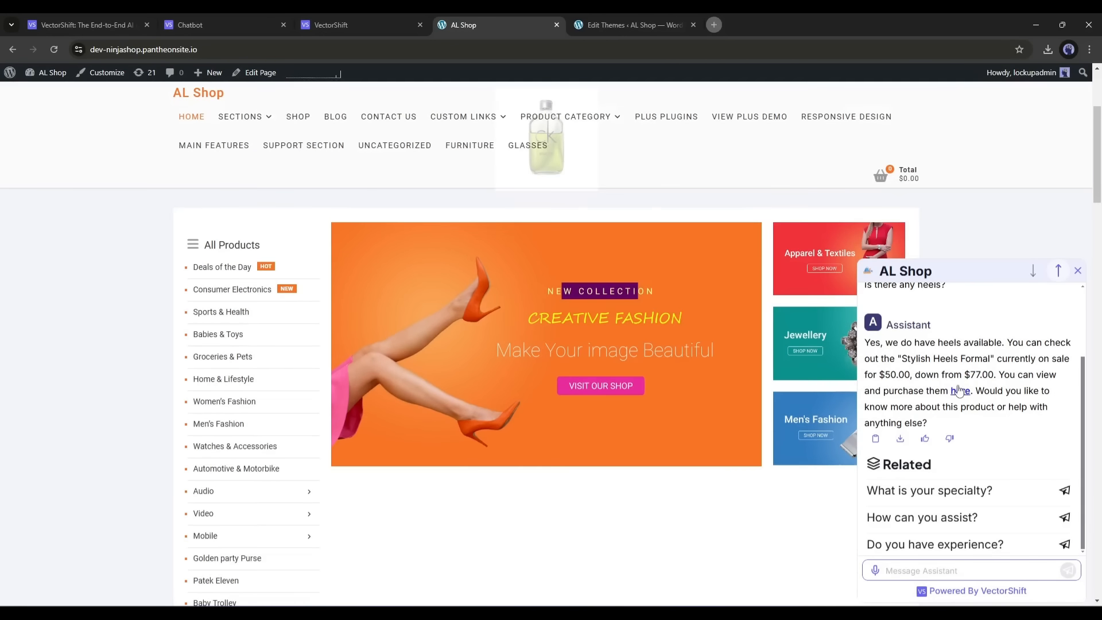
click(960, 390)
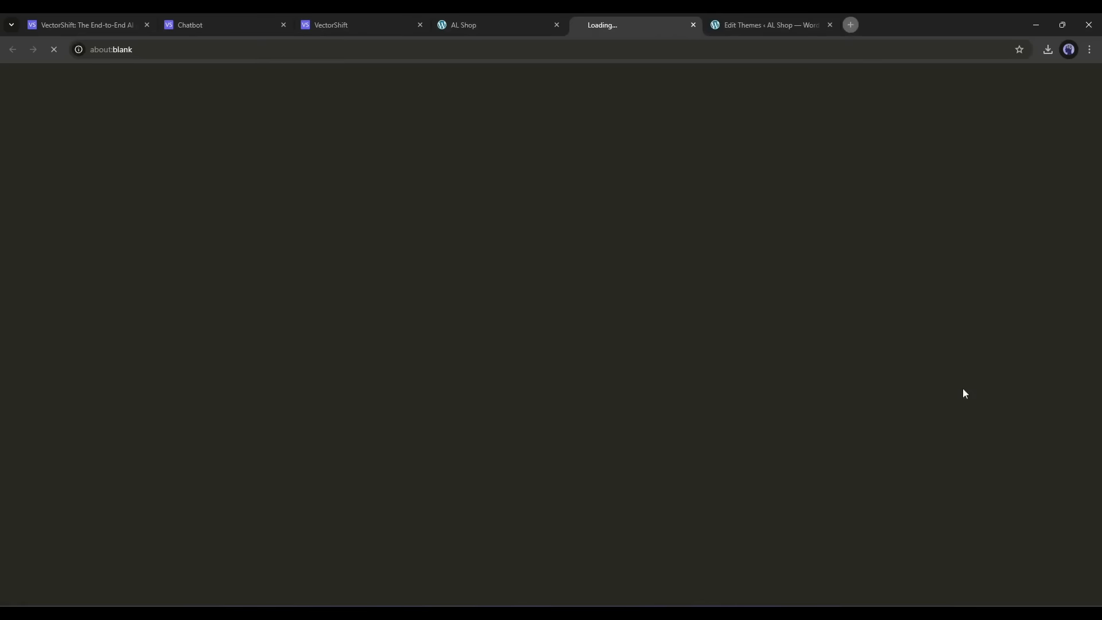
scroll(388, 297, down, 5)
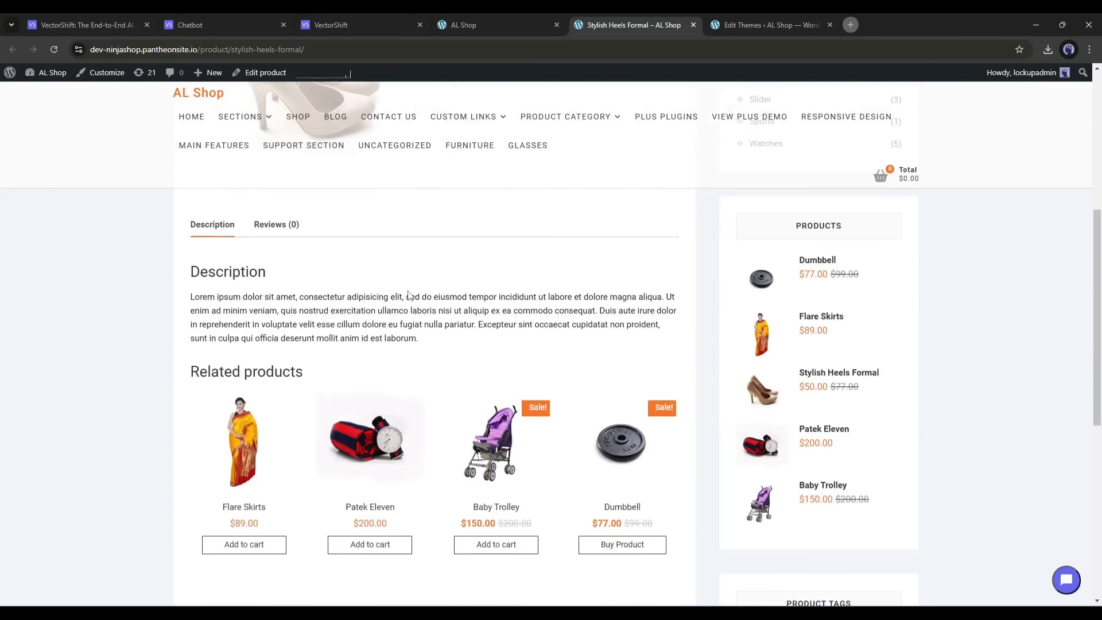
scroll(414, 295, up, 6)
click(540, 24)
scroll(955, 493, down, 5)
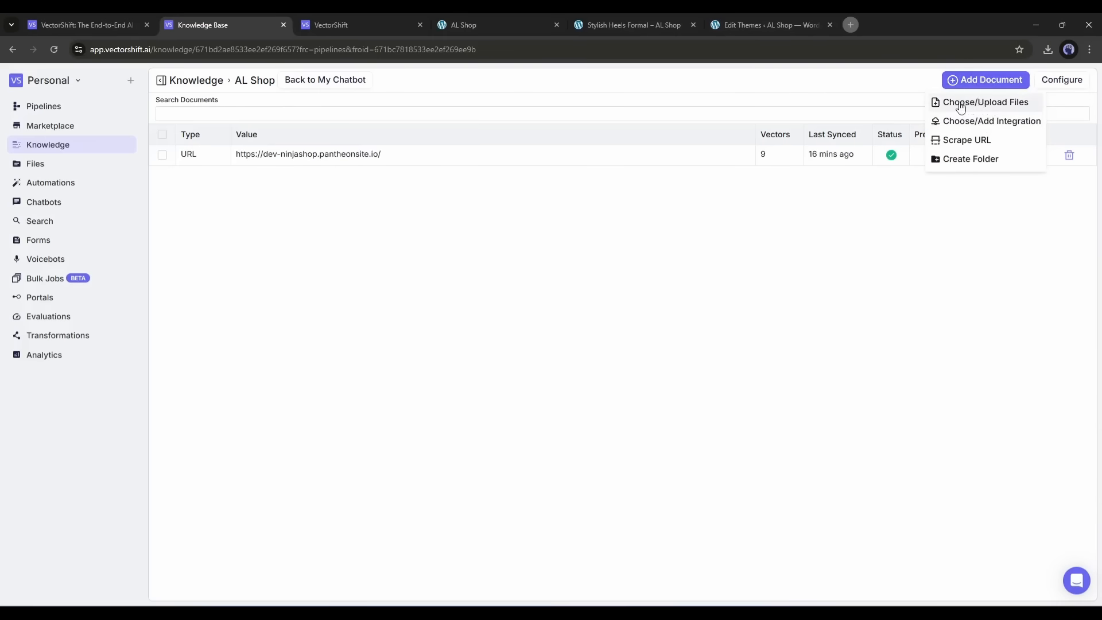
- Try connecting Airtable as a new integration for the AL Shop knowledge base, and close its sign-in window
click(975, 120)
click(364, 113)
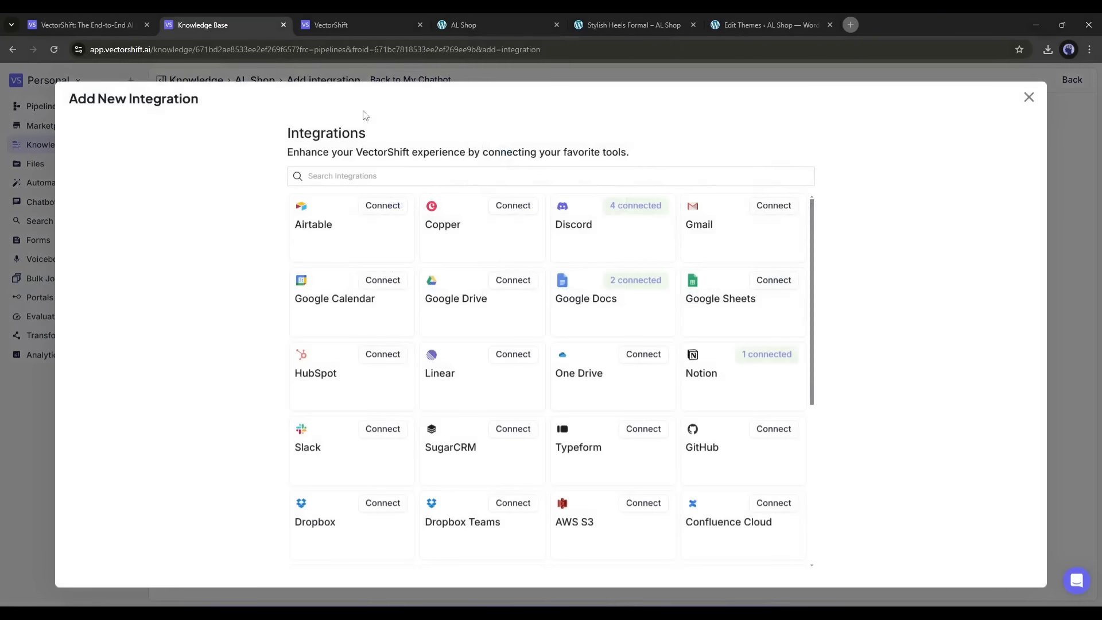
click(383, 205)
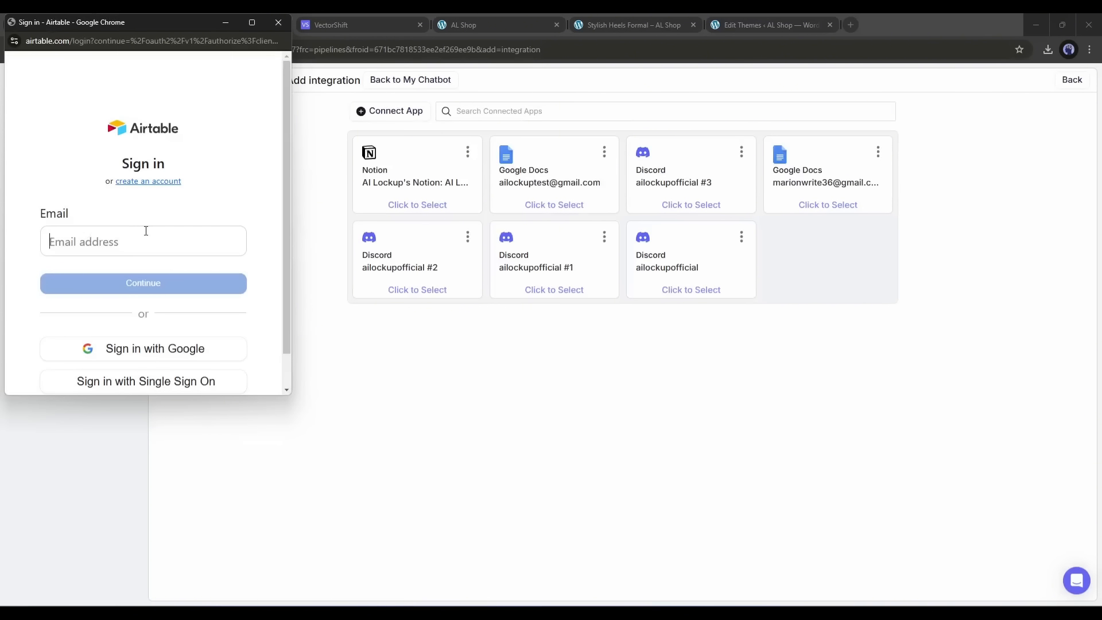
scroll(147, 229, down, 1)
scroll(220, 251, up, 1)
click(280, 22)
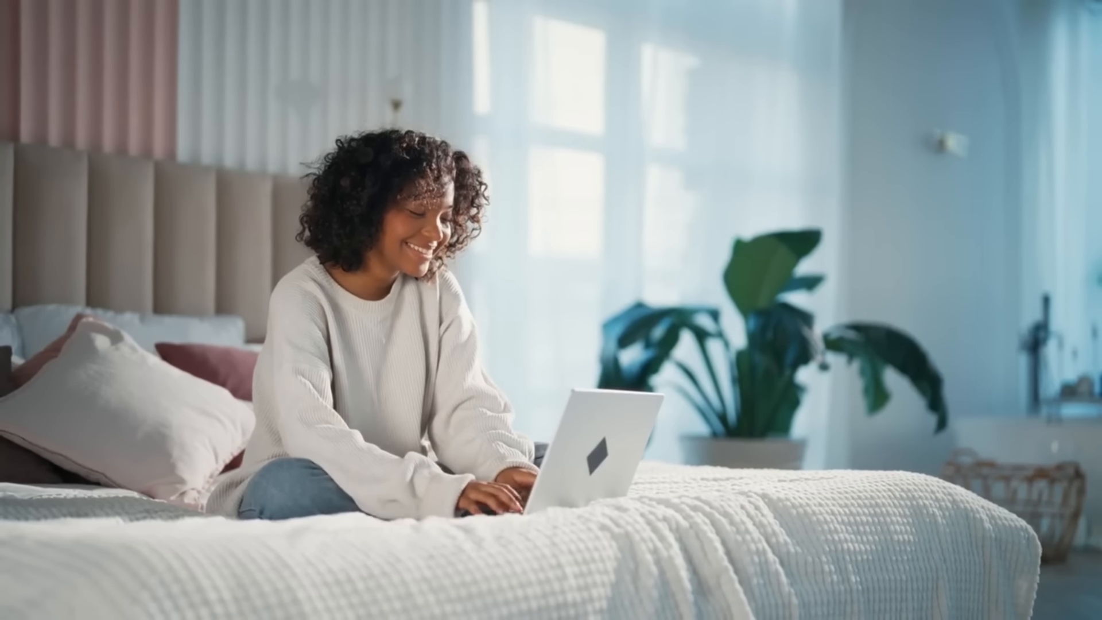